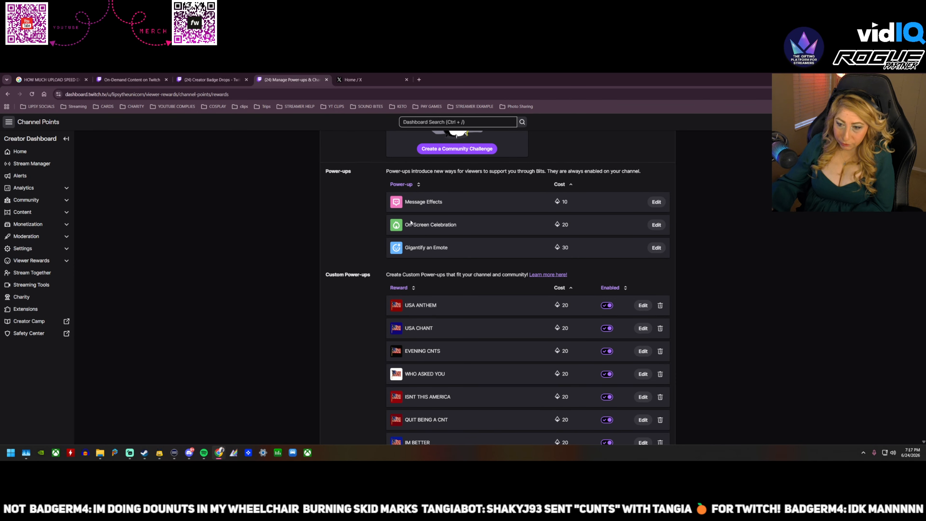
Examine the channel's Custom Power-ups list and the Bits cost of each reward
scroll(353, 349, down, 2)
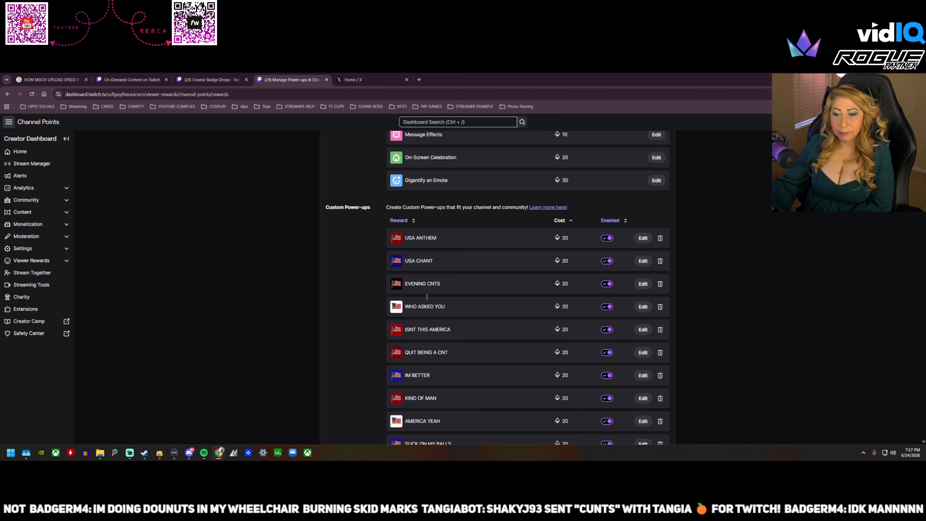
scroll(437, 318, down, 3)
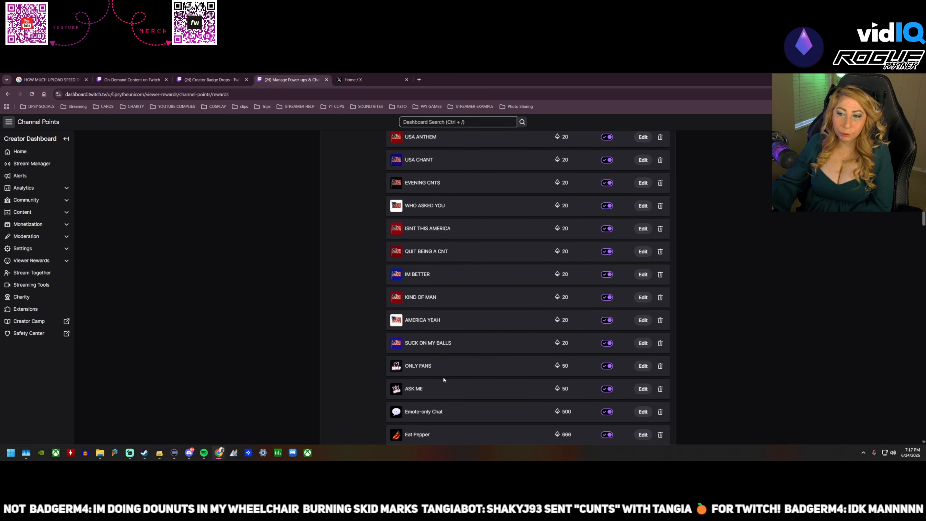
scroll(444, 380, up, 4)
scroll(451, 300, down, 8)
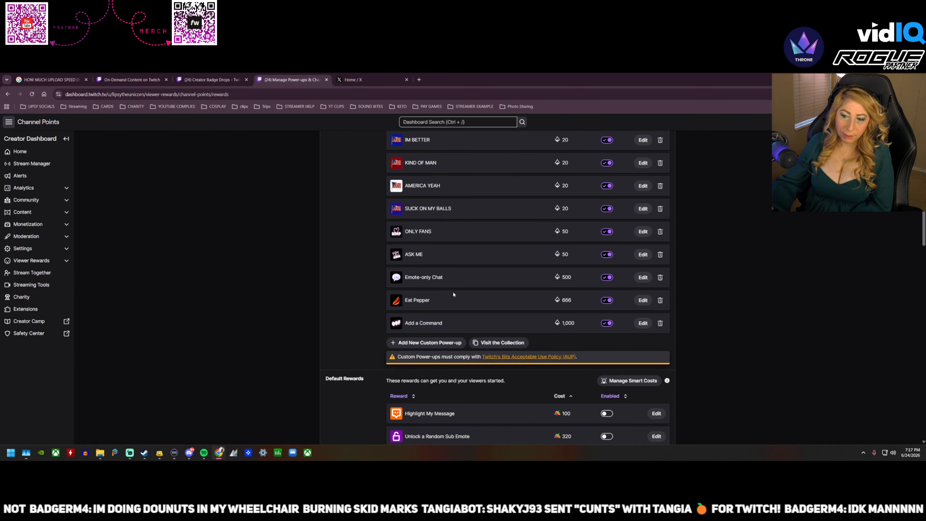
scroll(453, 294, up, 3)
scroll(453, 294, up, 3)
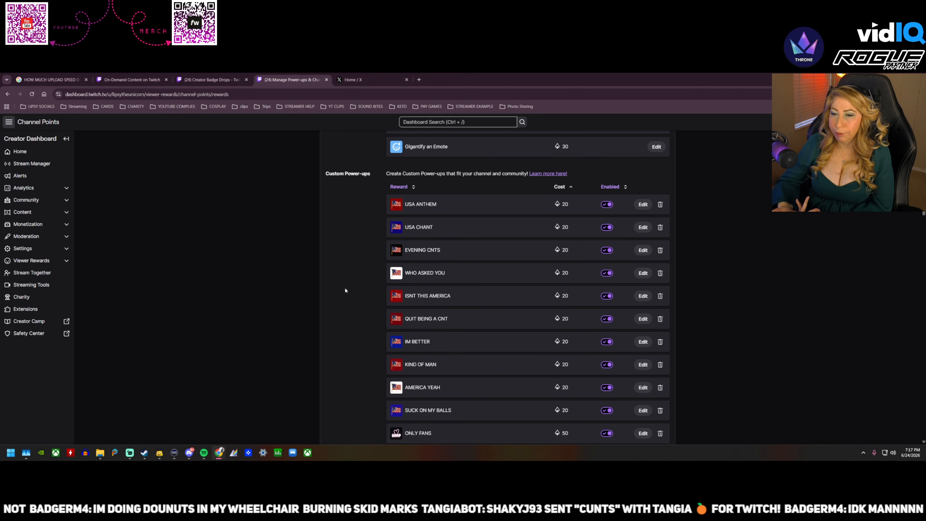
scroll(345, 290, down, 5)
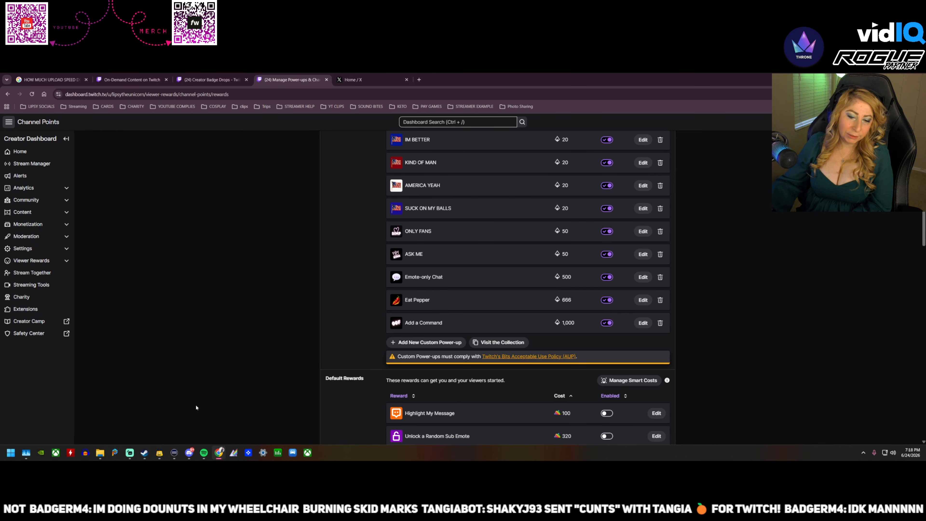
Switch to Firebot, look through the custom commands up to the start of the list, and minimize it
click(159, 453)
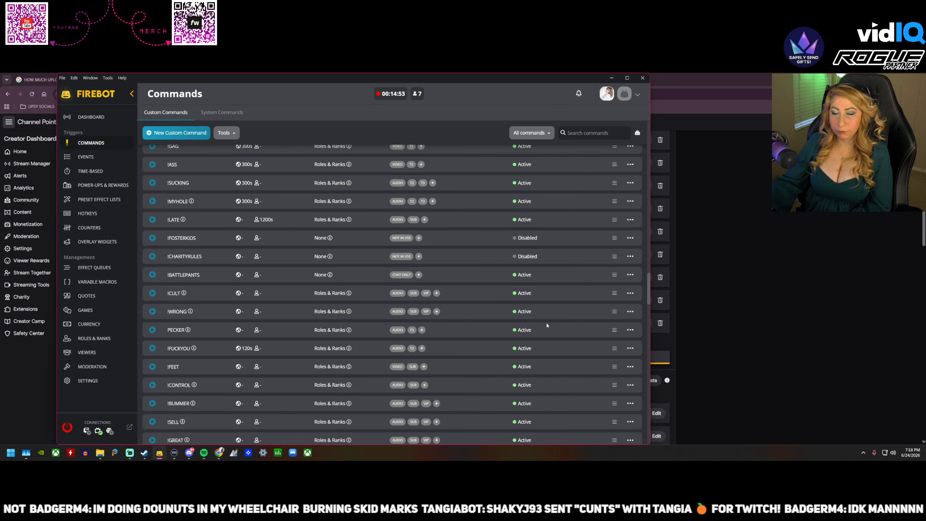
scroll(575, 307, up, 5)
scroll(575, 307, up, 10)
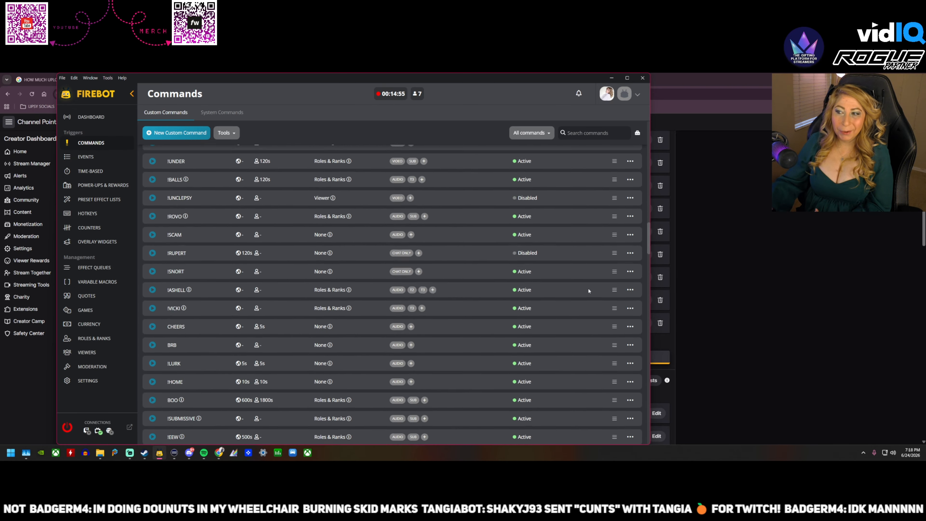
scroll(588, 291, up, 10)
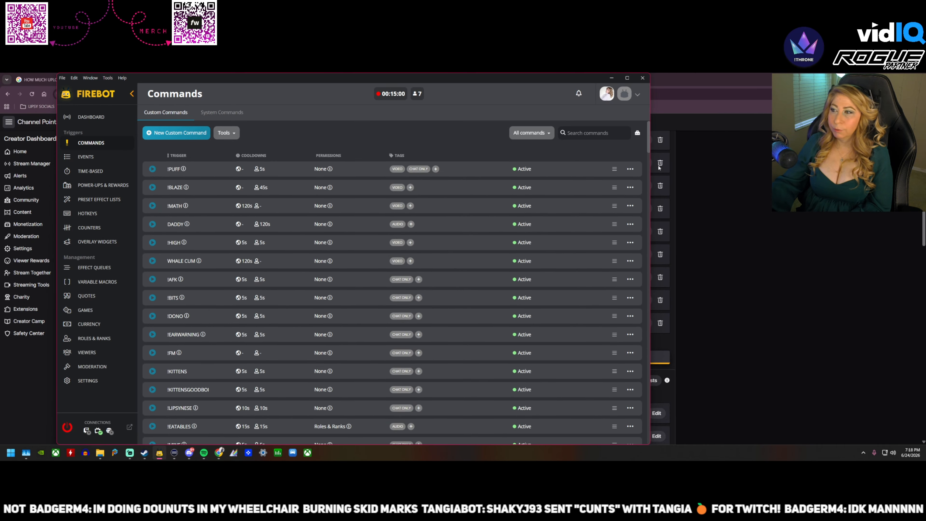
click(612, 78)
Search Google for "SOUND ALERTS" in a new browser tab and open the Sound Alerts website
click(418, 79)
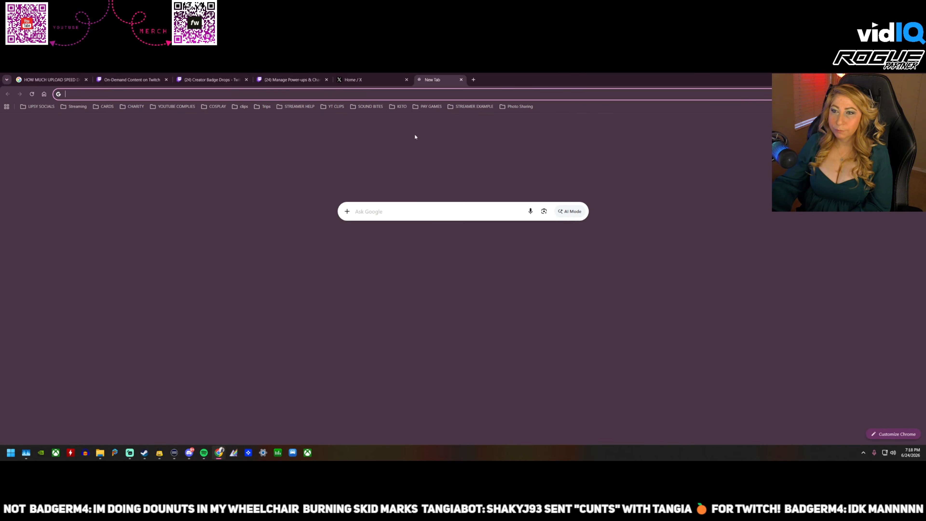
click(402, 211)
text(SO)
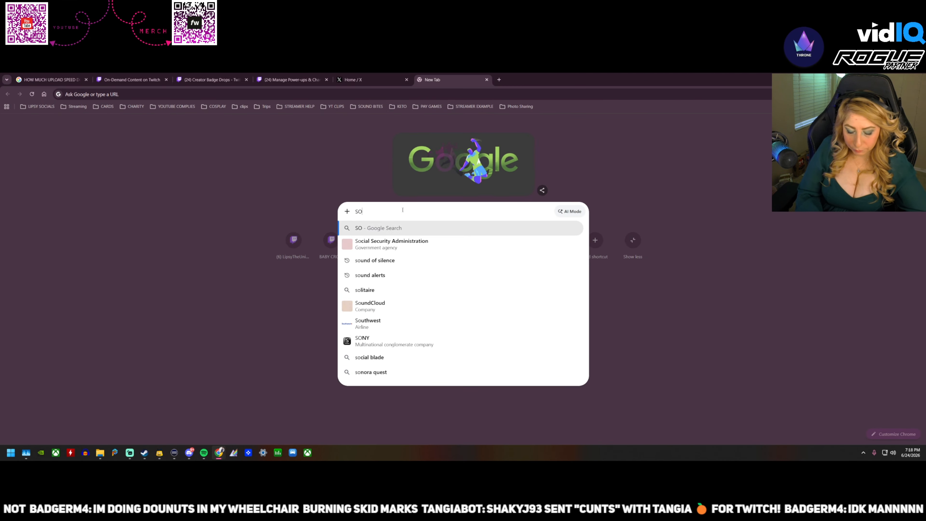
text(UND ALERTS)
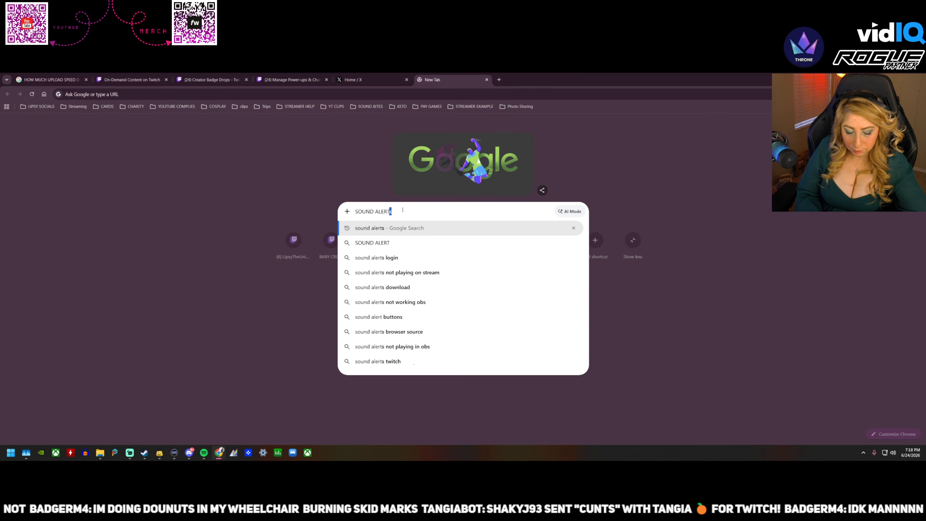
key(Return)
click(212, 188)
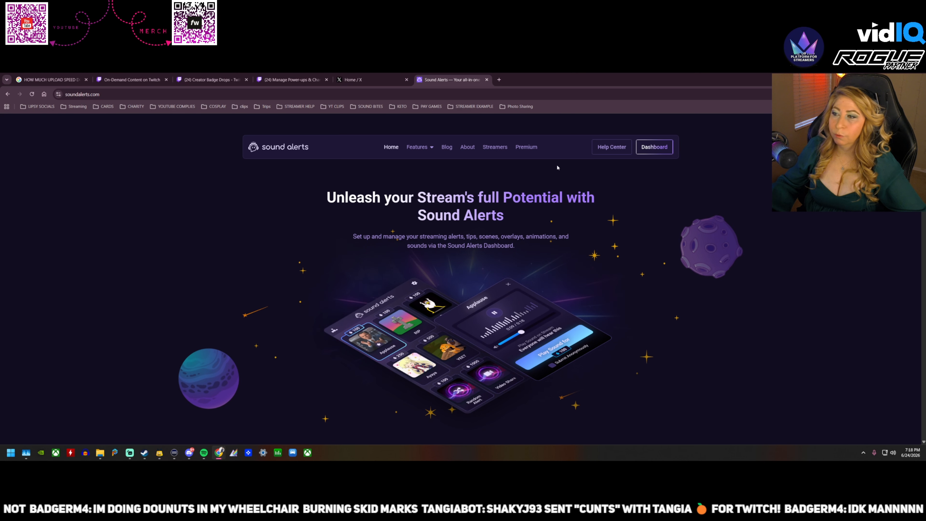
Open the Sound Alerts dashboard by logging in with Twitch and authorizing SoundAlerts.com to access the account
click(654, 146)
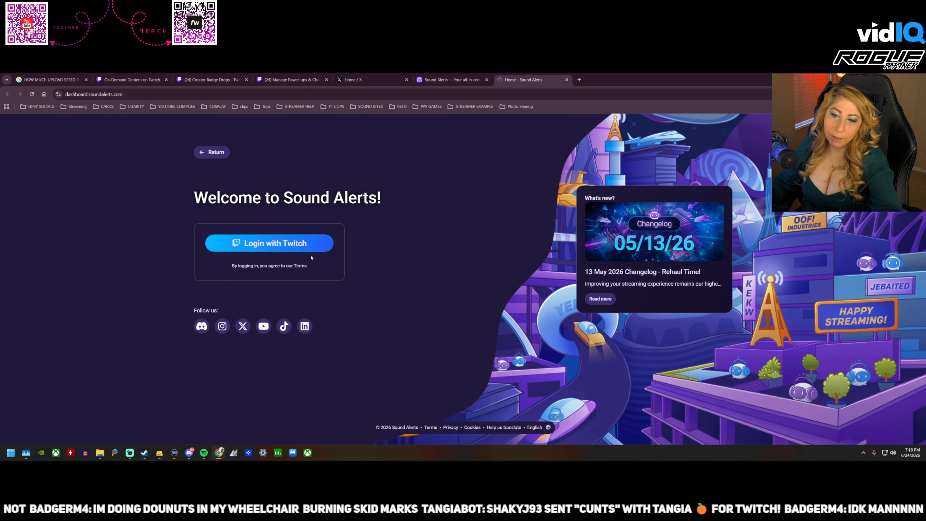
click(310, 247)
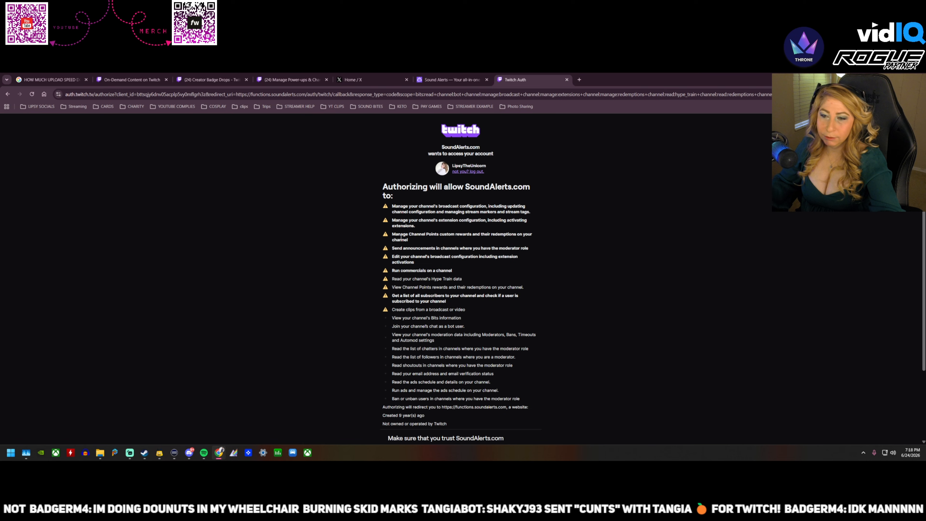
scroll(401, 237, down, 3)
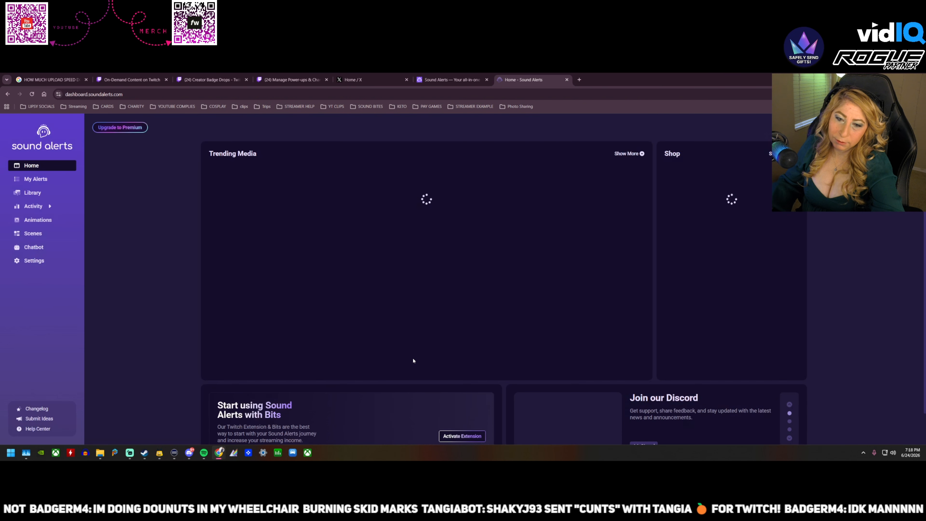
Look through My Alerts in Sound Alerts, viewing the Extension, Other Alerts, Tipping and Channel Points sections
click(40, 178)
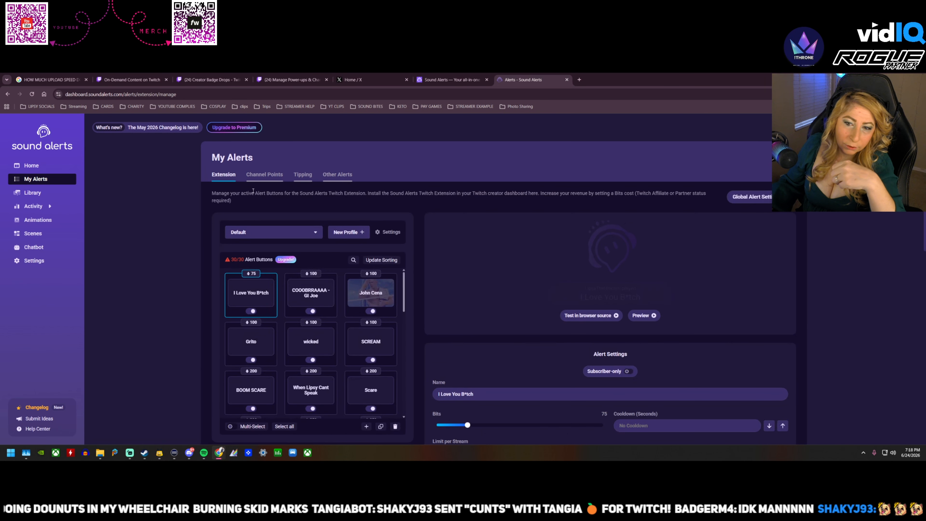
click(328, 176)
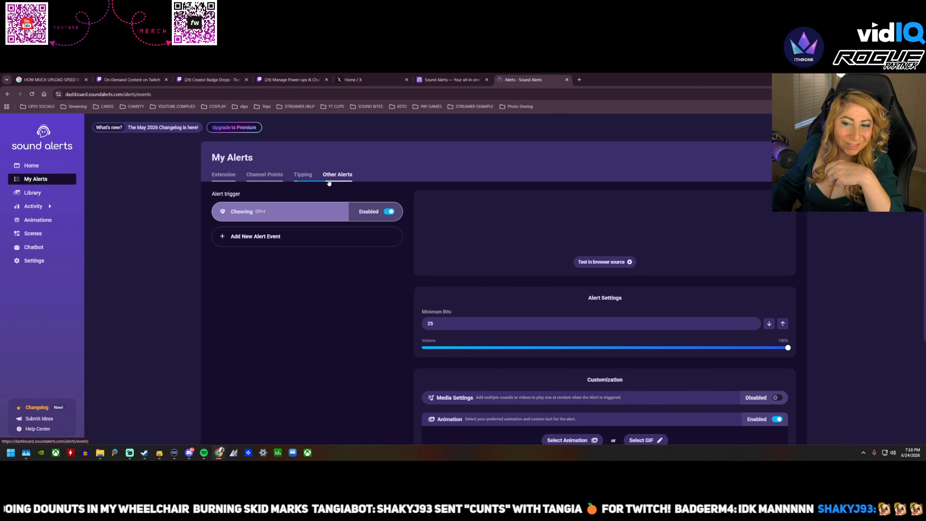
click(302, 176)
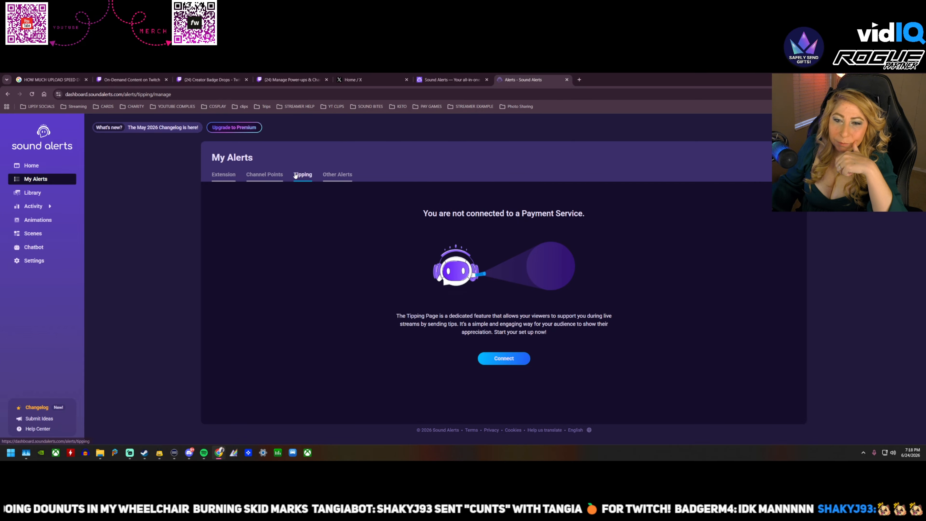
click(273, 176)
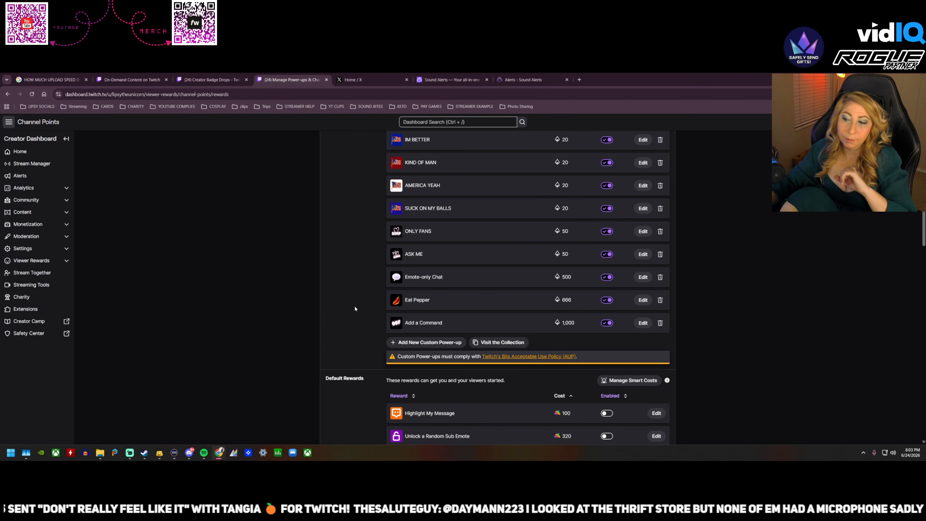
Review the Power-ups, Custom Power-ups and Default Rewards sections on the Twitch channel points rewards page
scroll(489, 247, up, 4)
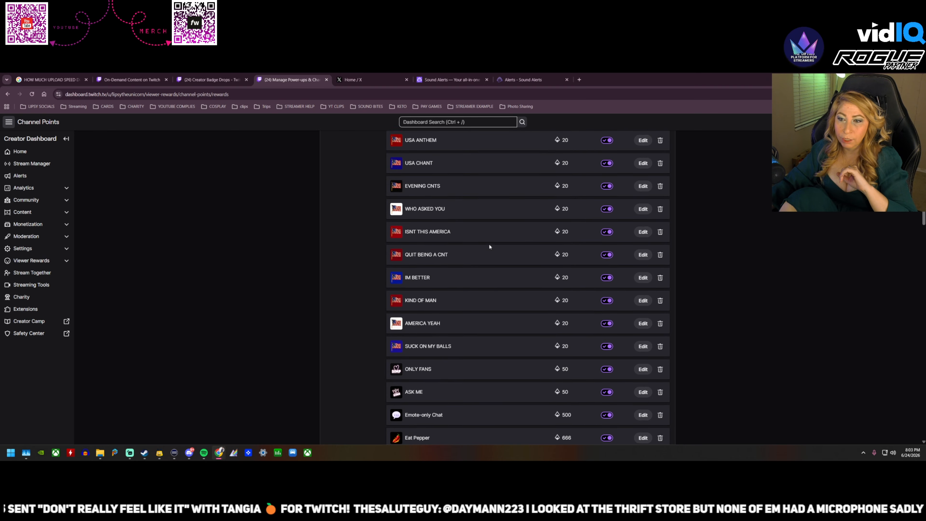
scroll(489, 247, up, 7)
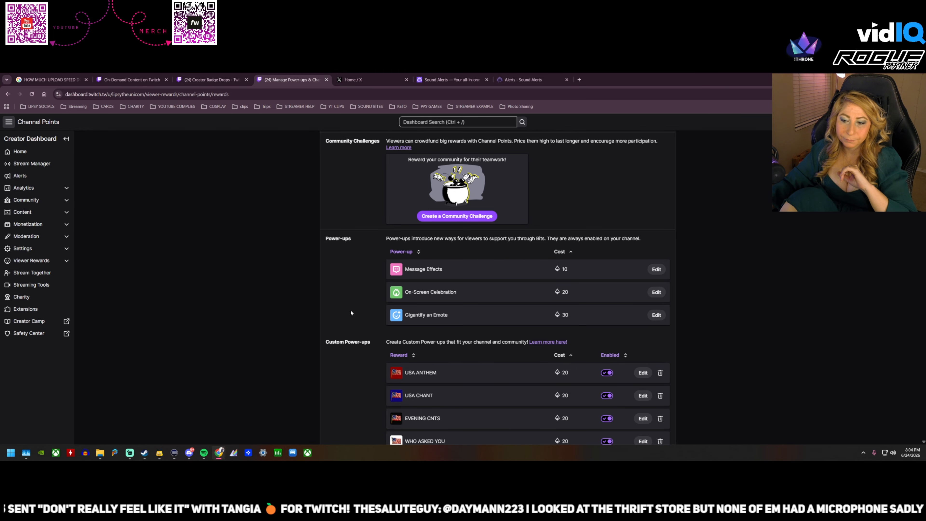
scroll(436, 303, down, 3)
scroll(349, 320, down, 3)
scroll(349, 320, down, 6)
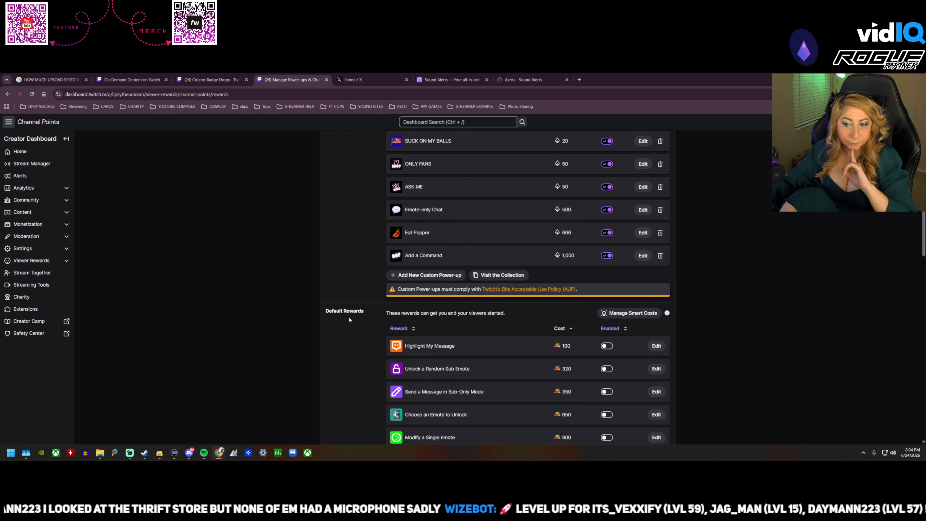
scroll(344, 321, up, 9)
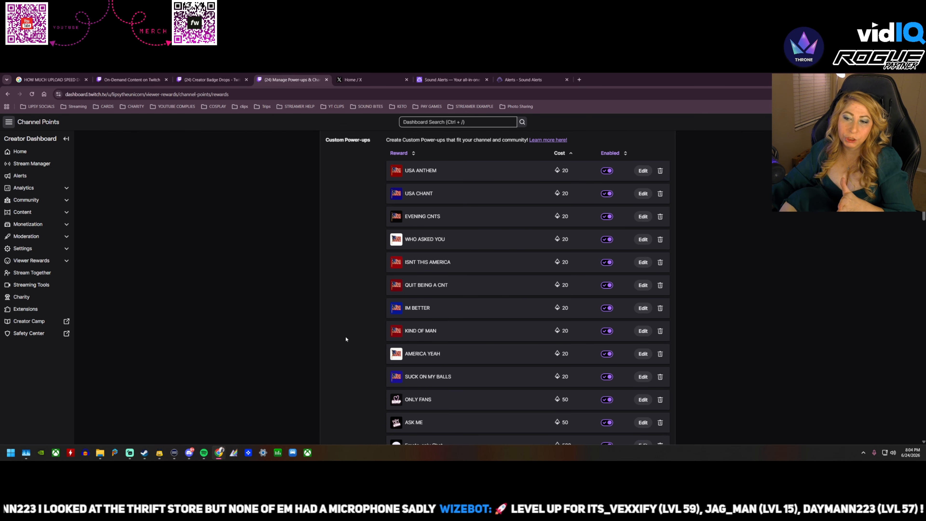
Open Creator Badge Drops under Viewer Rewards and start creating a new event
click(47, 261)
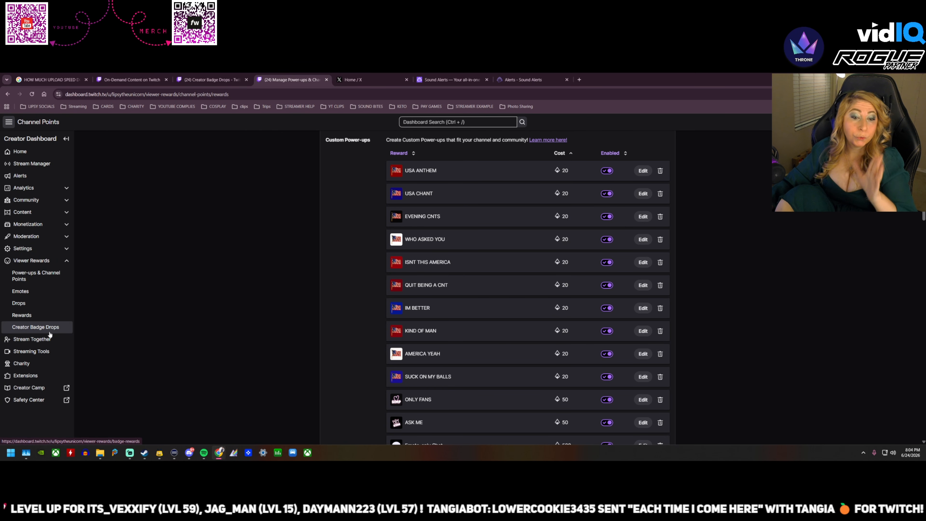
click(44, 327)
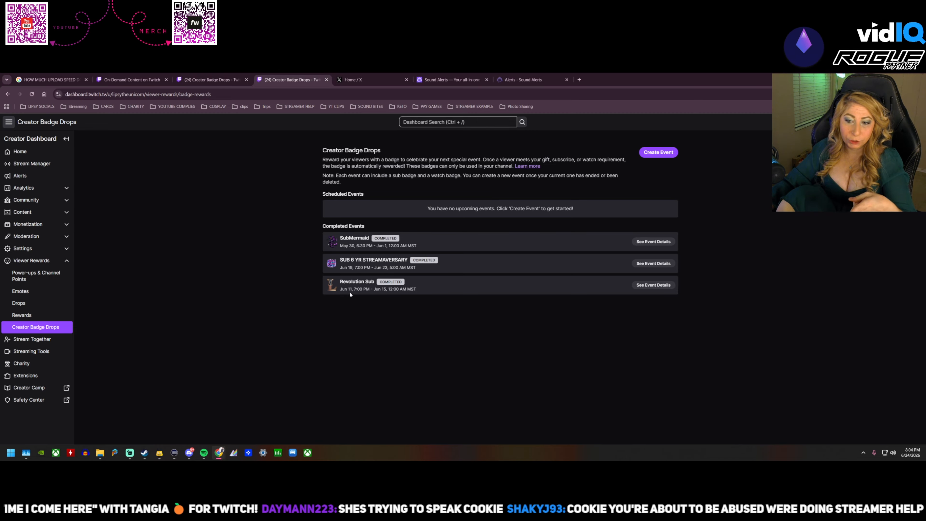
click(656, 152)
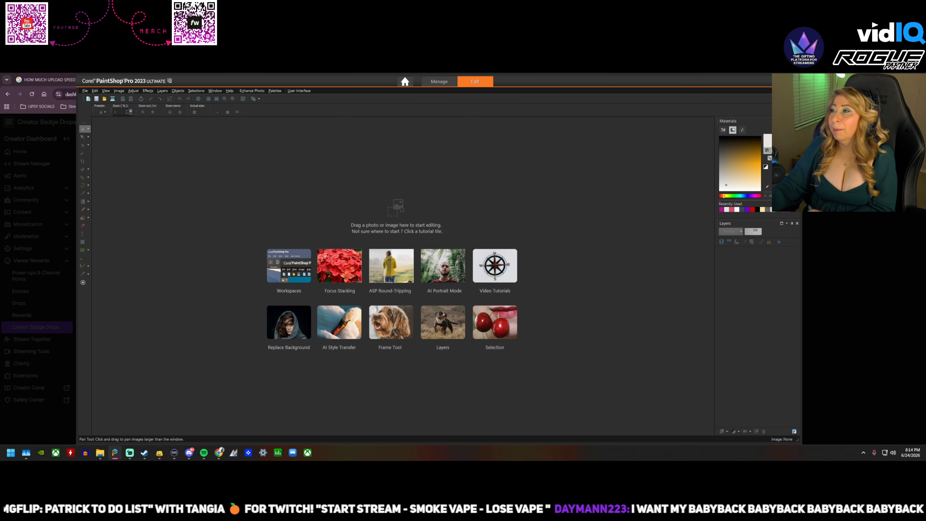
Check the recommended badge image dimensions in the Create Event form and look briefly at Corel PaintShop Pro
click(100, 453)
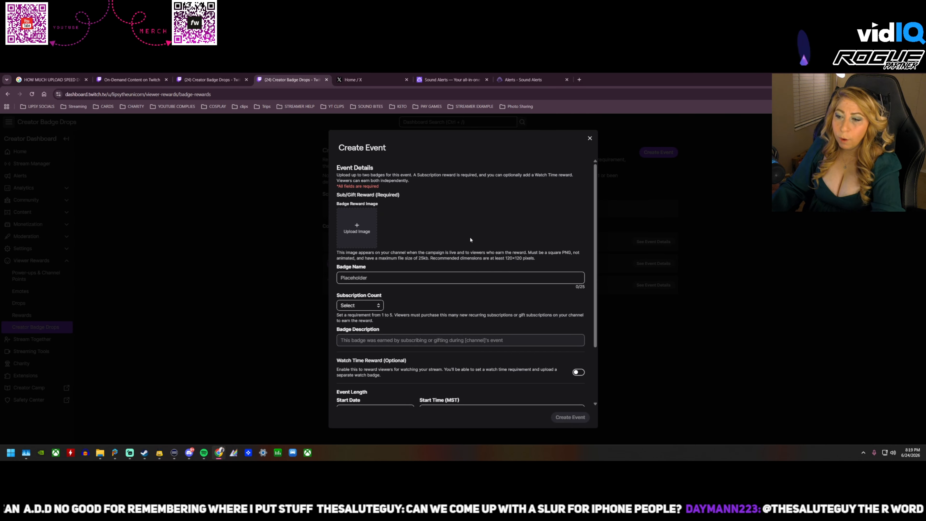
drag(505, 258, 533, 260)
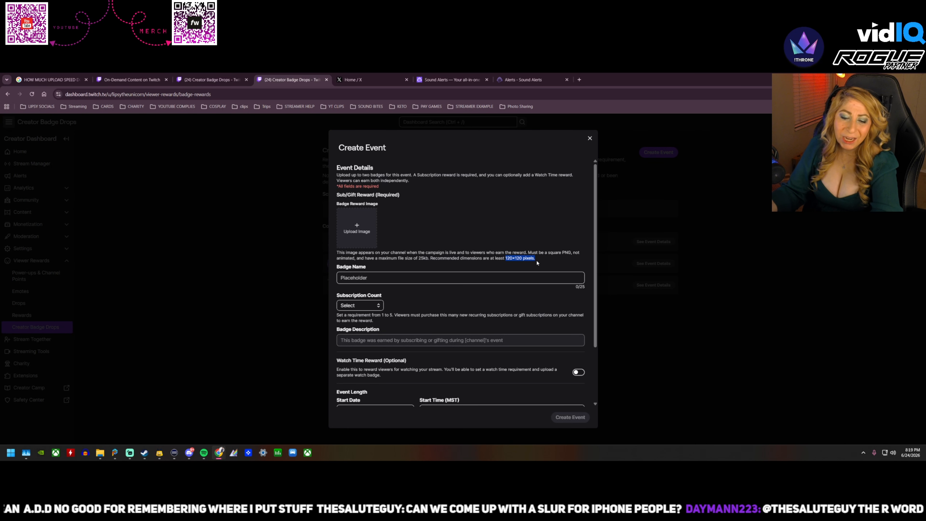
mouse_move(221, 458)
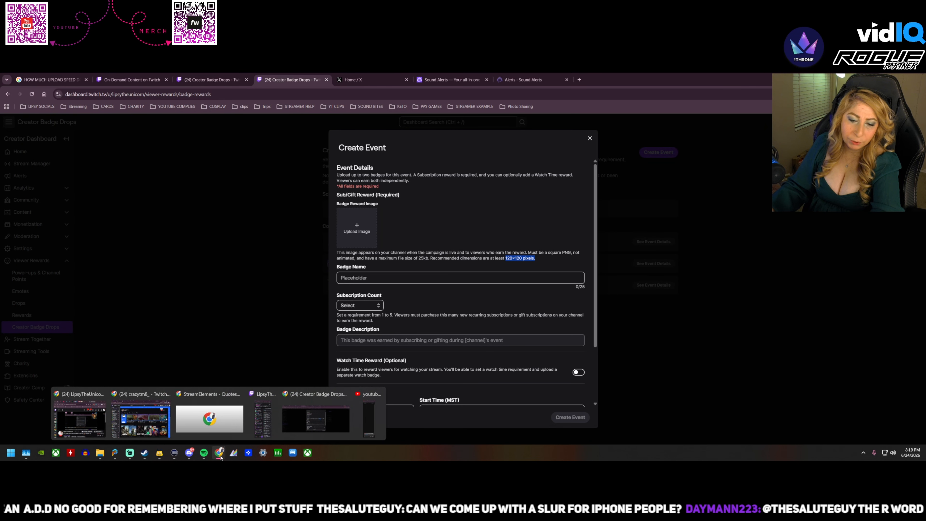
mouse_move(118, 456)
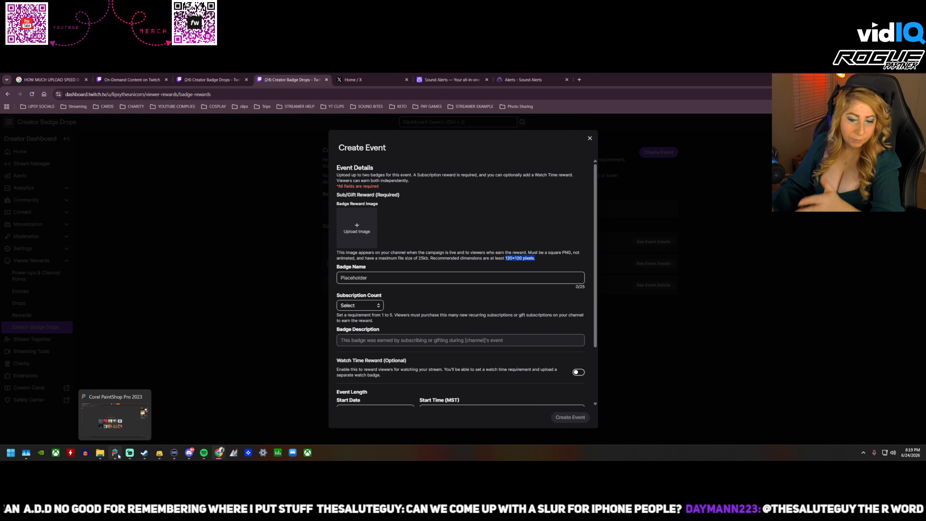
click(124, 418)
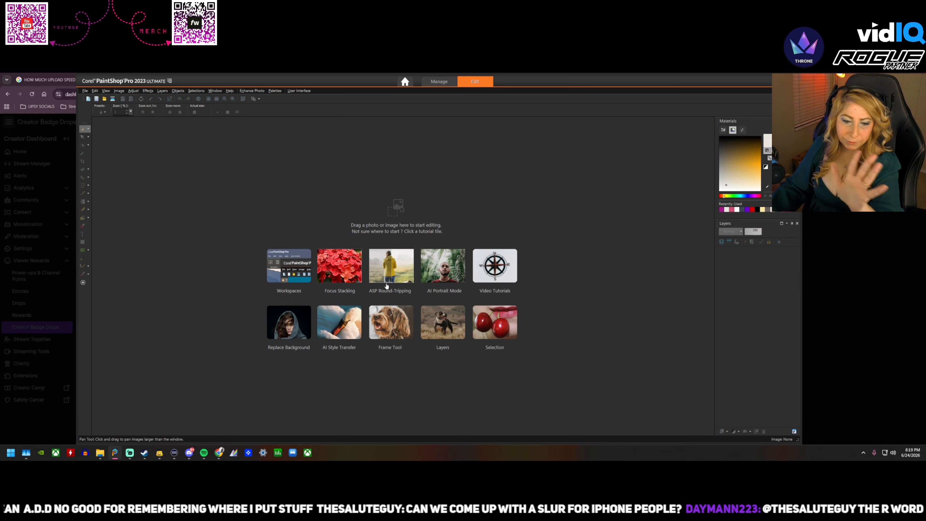
click(832, 260)
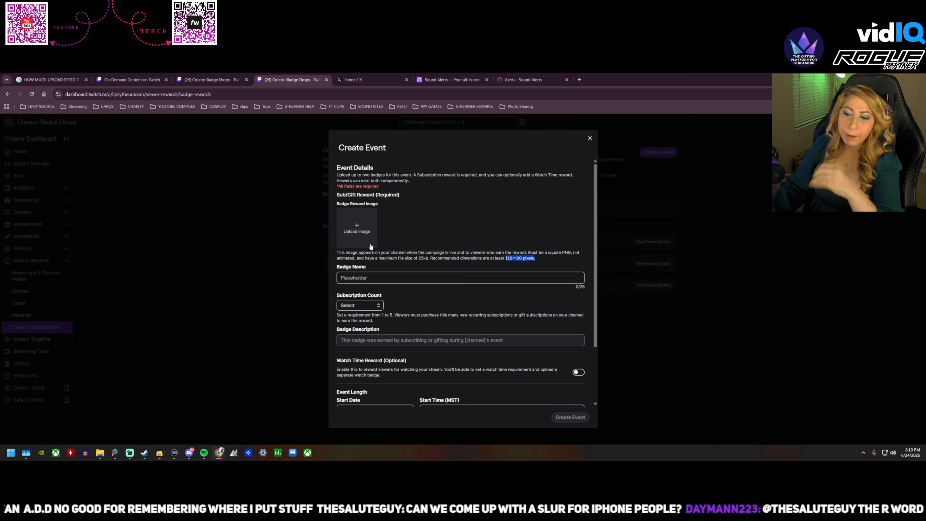
Switch to Corel PaintShop Pro and set up a new blank image 120 pixels wide and 120 pixels high
key(alt+Tab)
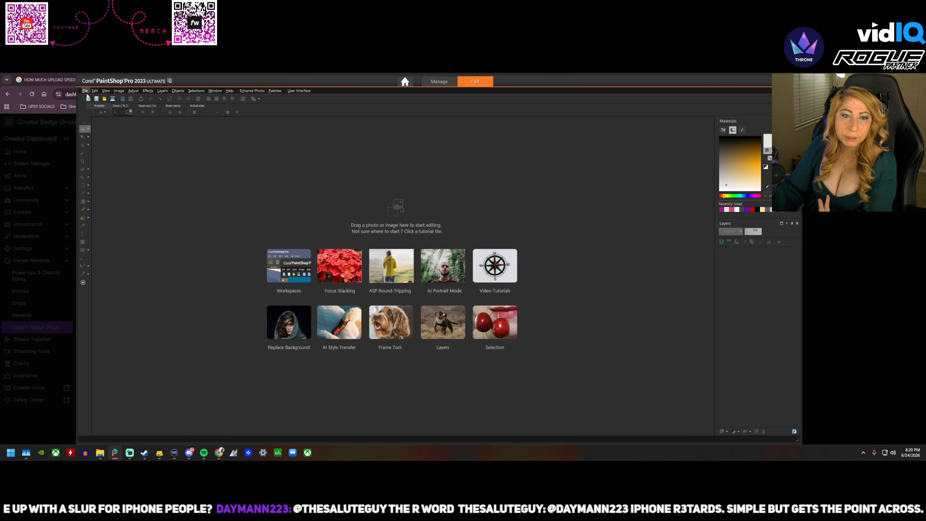
click(86, 93)
click(97, 98)
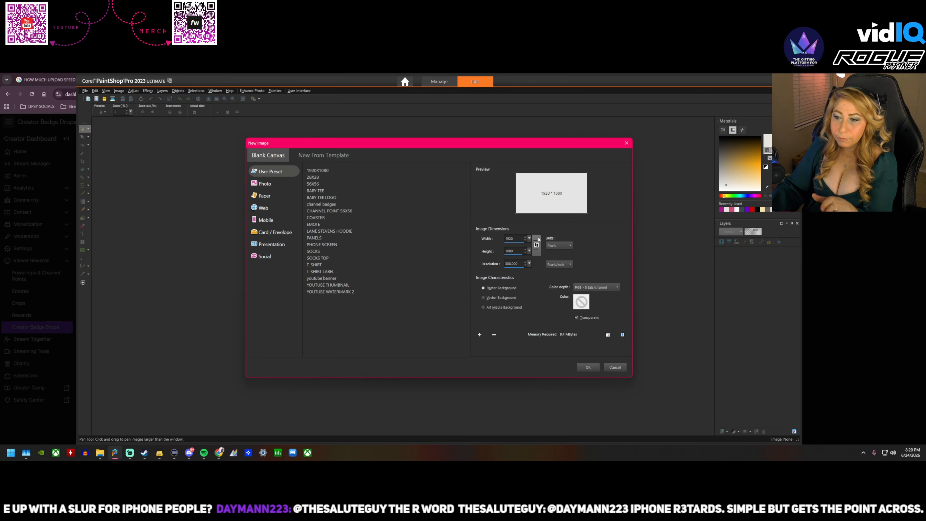
drag(520, 238, 497, 238)
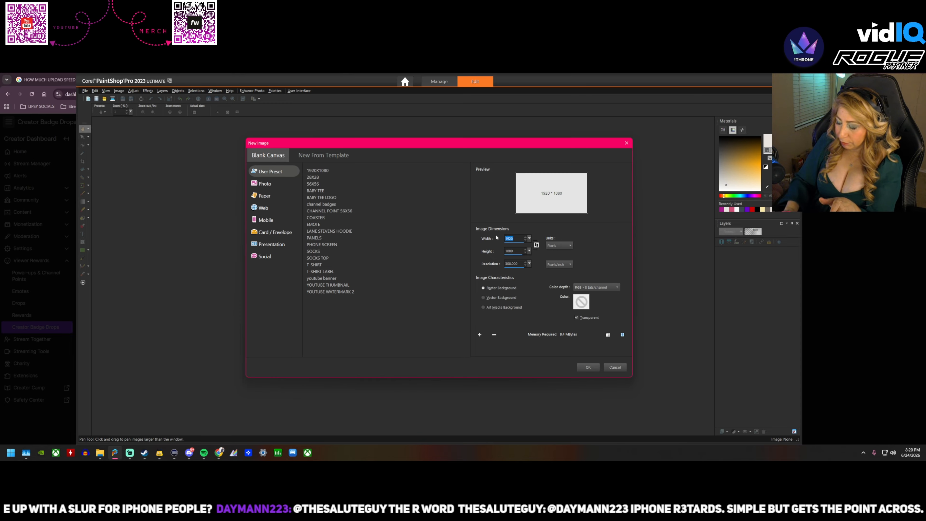
text(120)
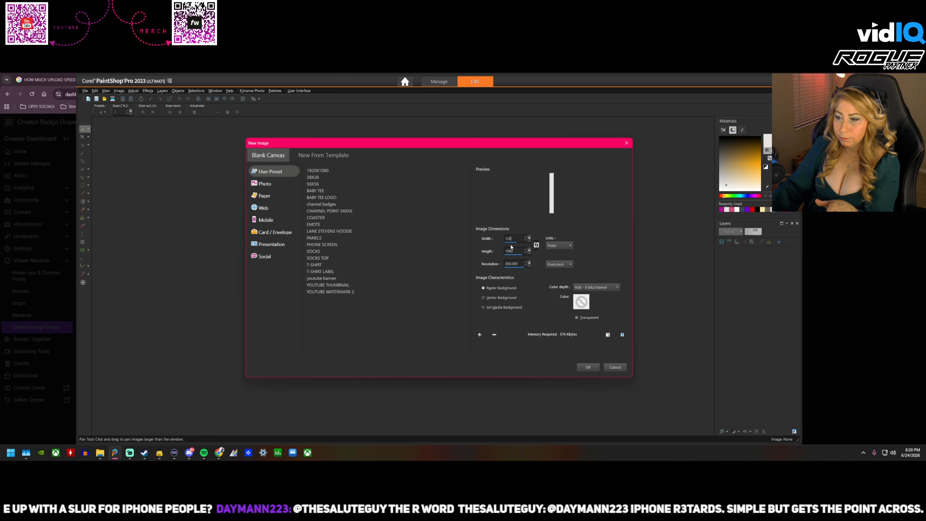
drag(519, 252, 505, 251)
text(120)
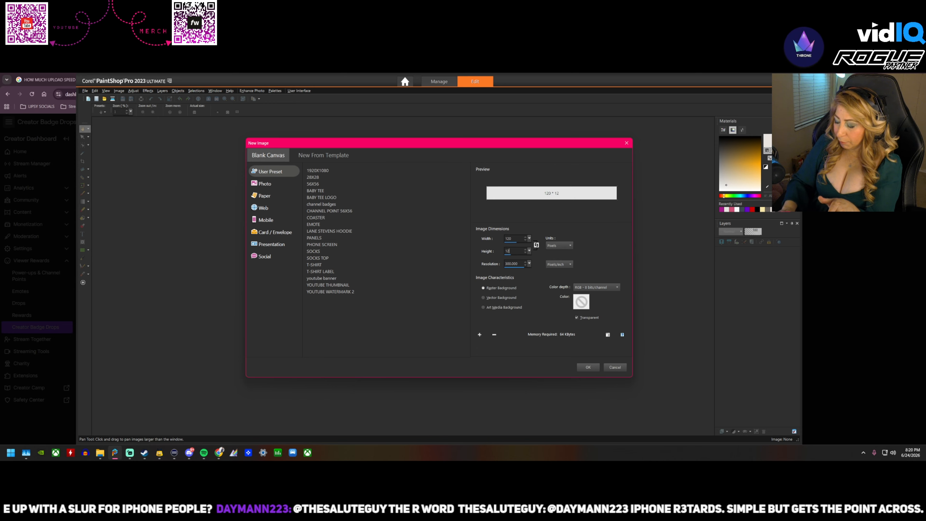
click(557, 246)
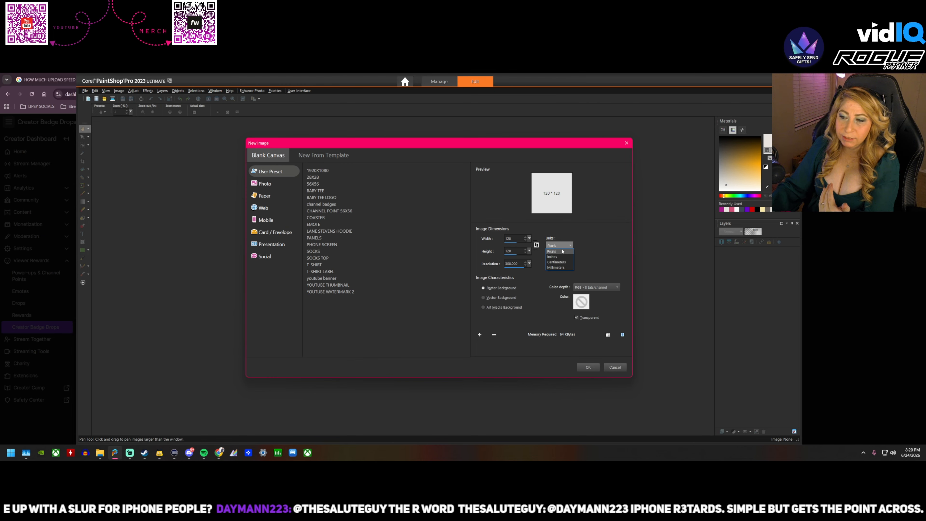
click(563, 252)
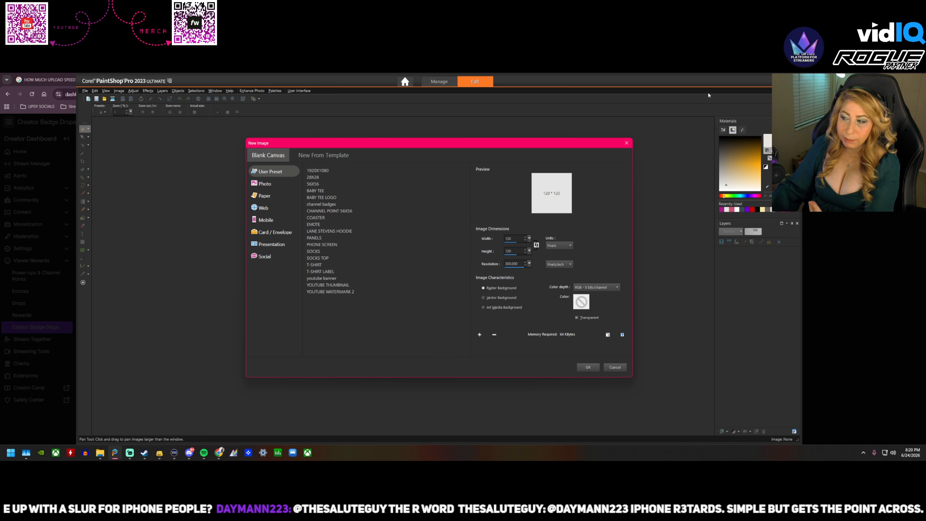
Recheck the badge image requirements in the Twitch form, then set the new image's resolution to 150 pixels per inch and create it
key(alt+Tab)
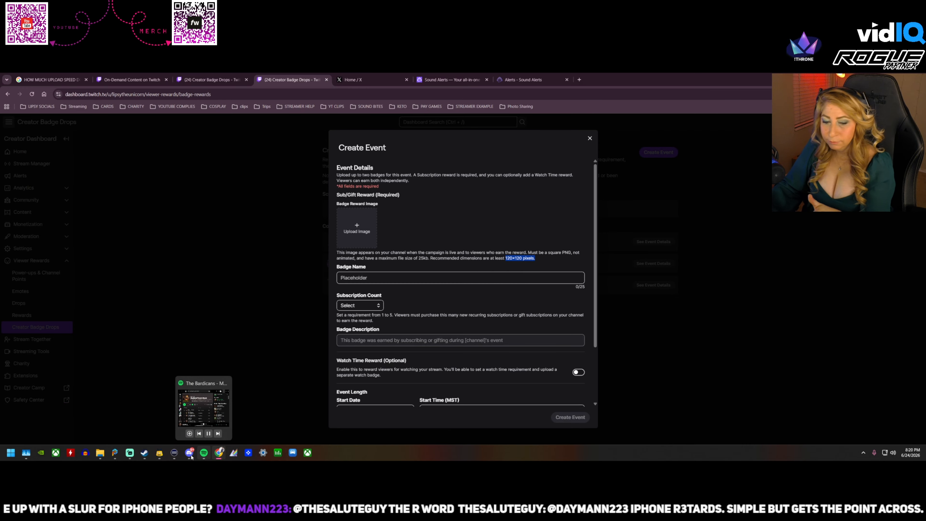
click(115, 459)
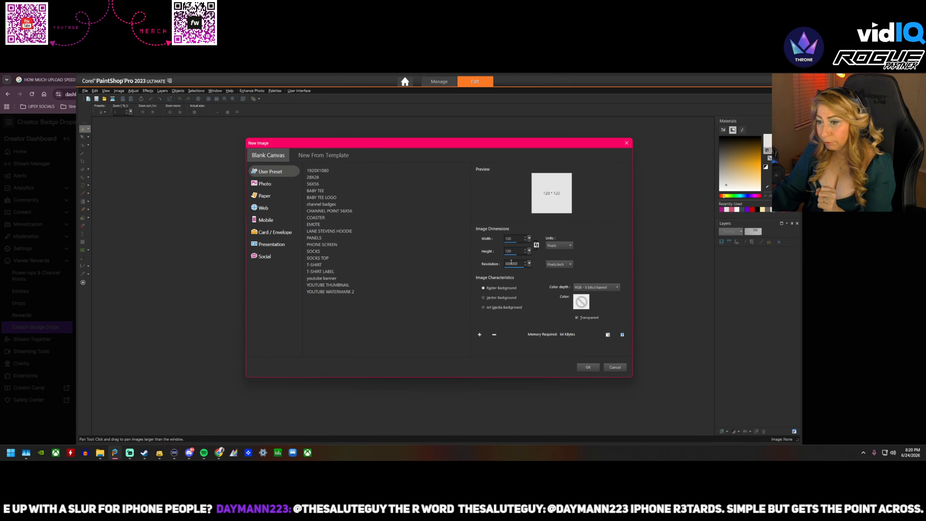
key(BackSpace)
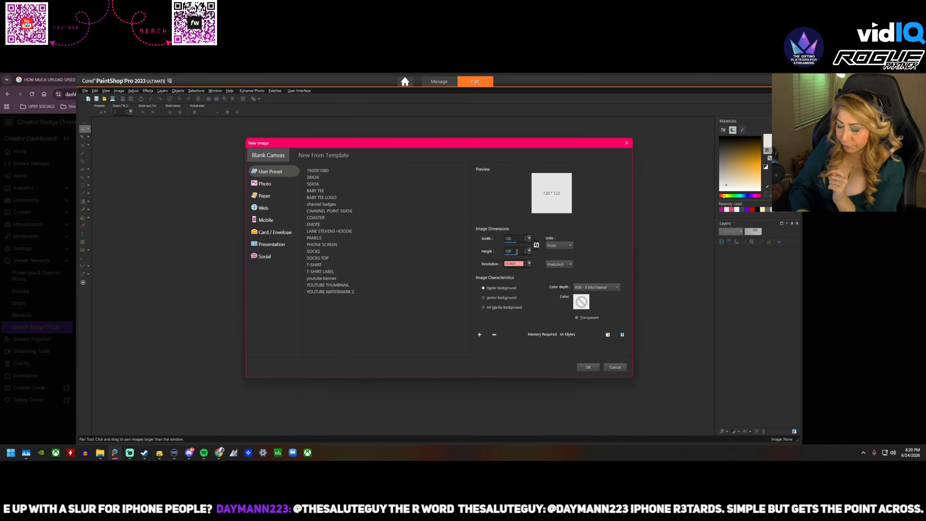
text(15)
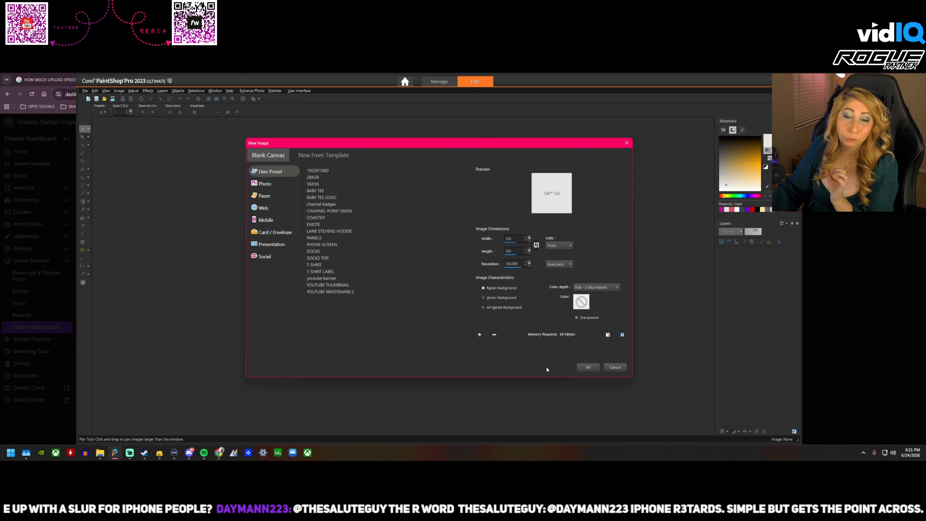
click(587, 367)
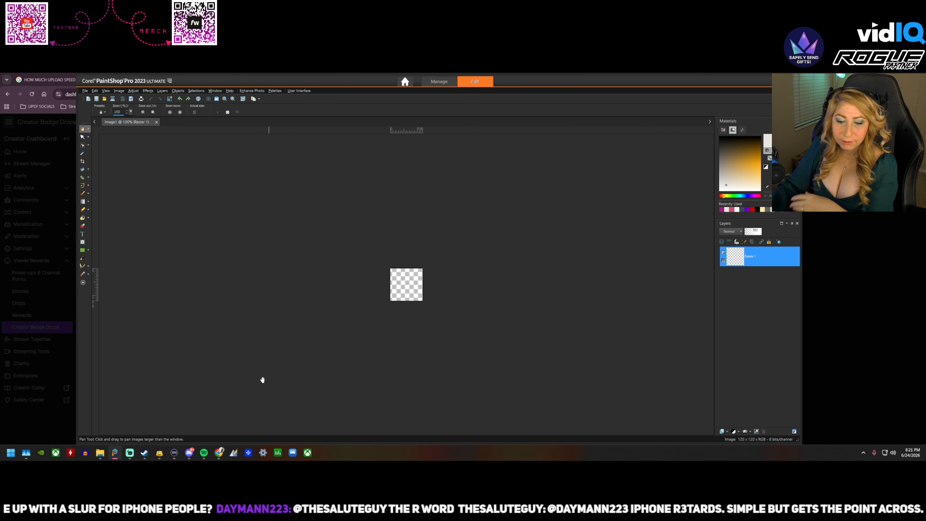
Open the heart-shaped American flag image from the Downloads folder as a separate image in PaintShop Pro
click(101, 454)
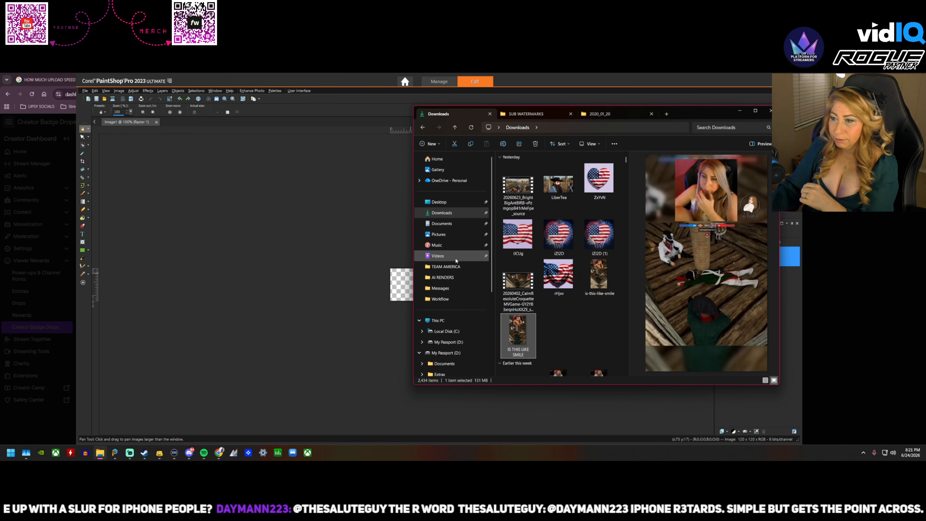
drag(558, 274, 237, 278)
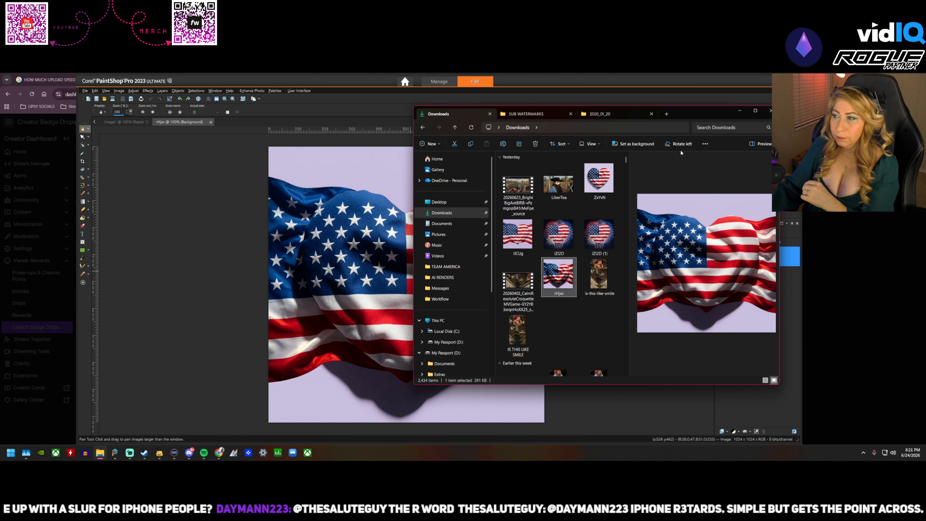
click(740, 110)
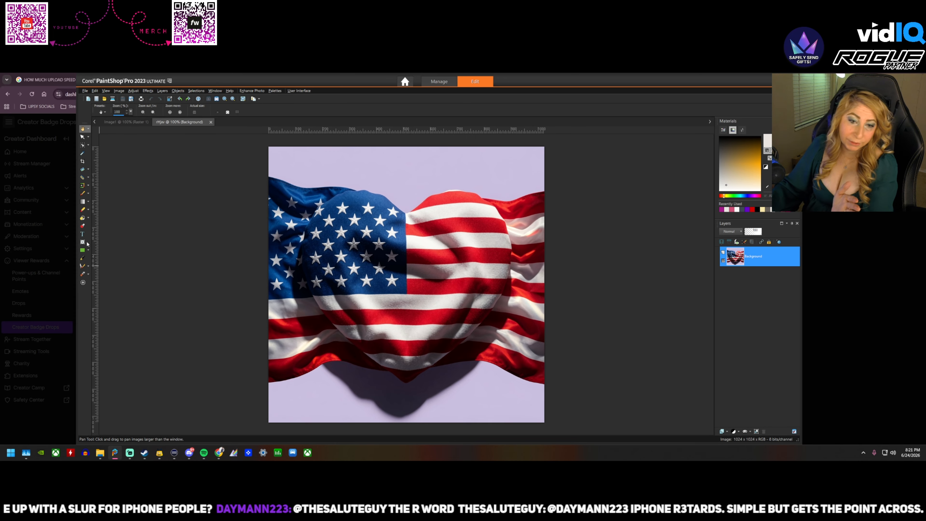
Select the lilac background around the flag with the Magic Wand and invert the selection to pick the flag
click(88, 145)
click(105, 162)
click(354, 408)
click(162, 91)
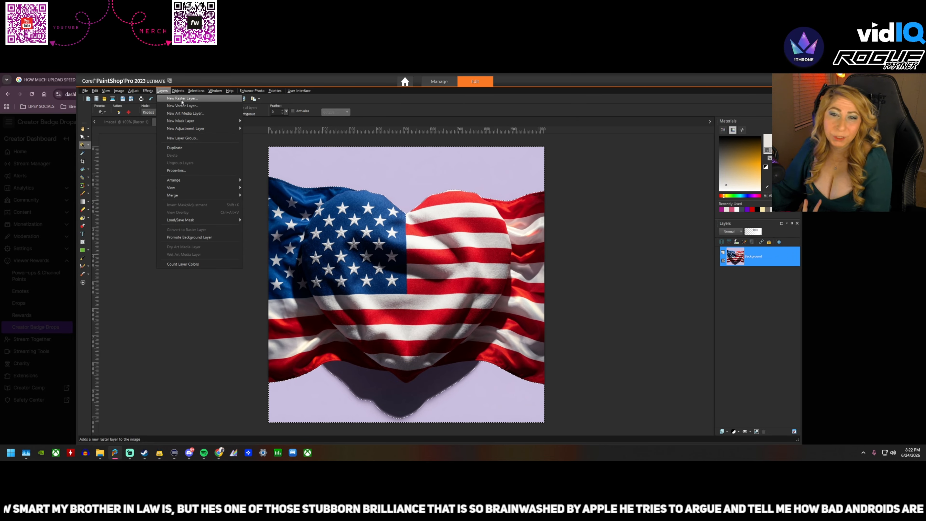
click(166, 91)
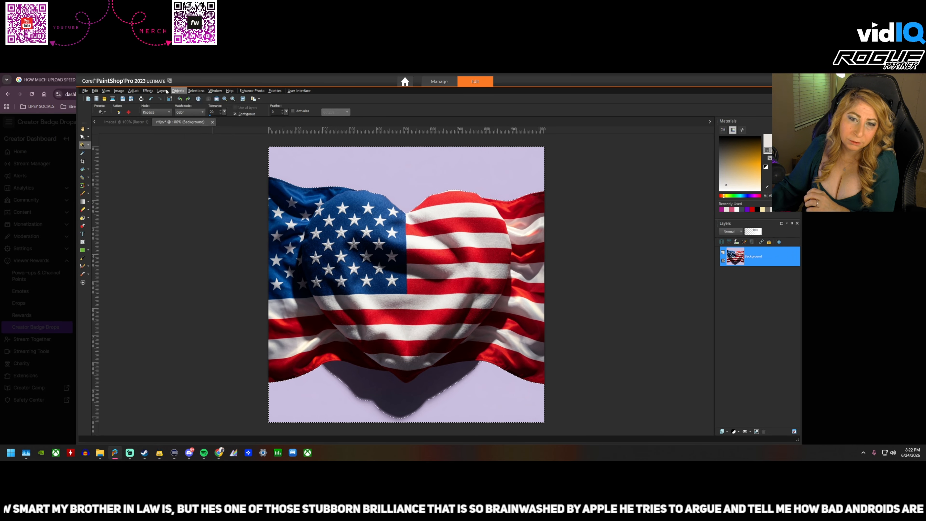
mouse_move(198, 92)
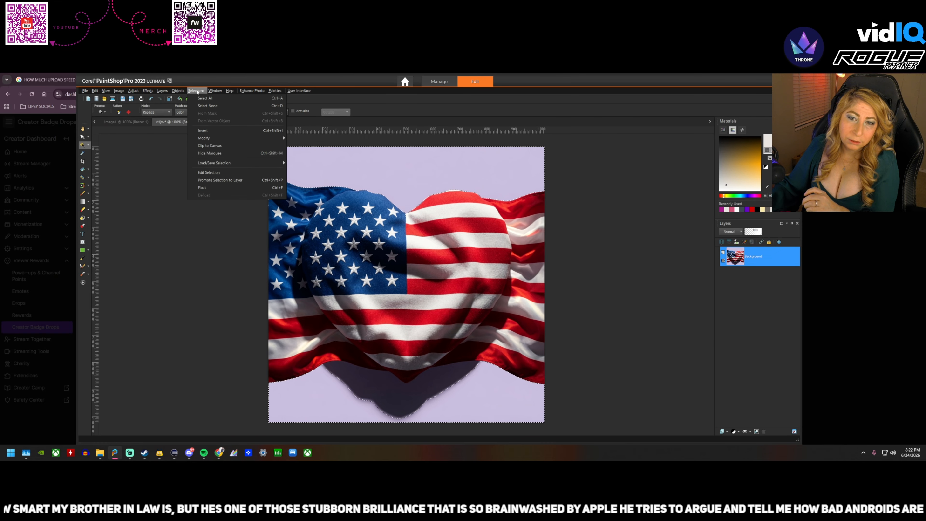
click(240, 130)
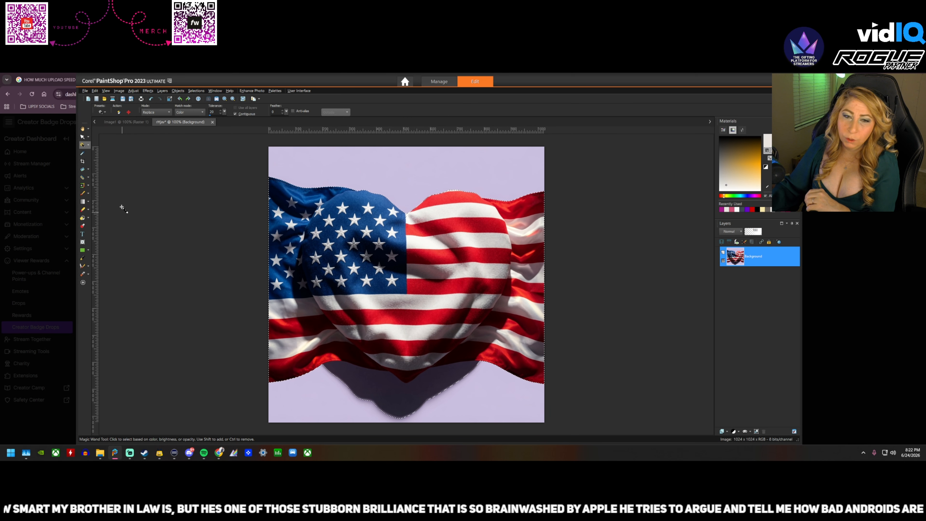
Copy the selected flag and paste it as a new layer into the blank 120 × 120 image
click(94, 90)
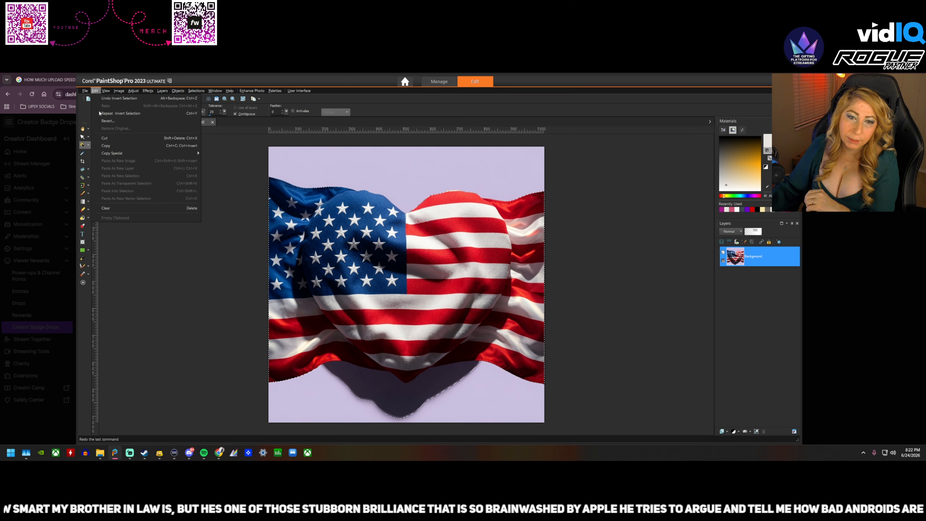
click(104, 147)
click(126, 123)
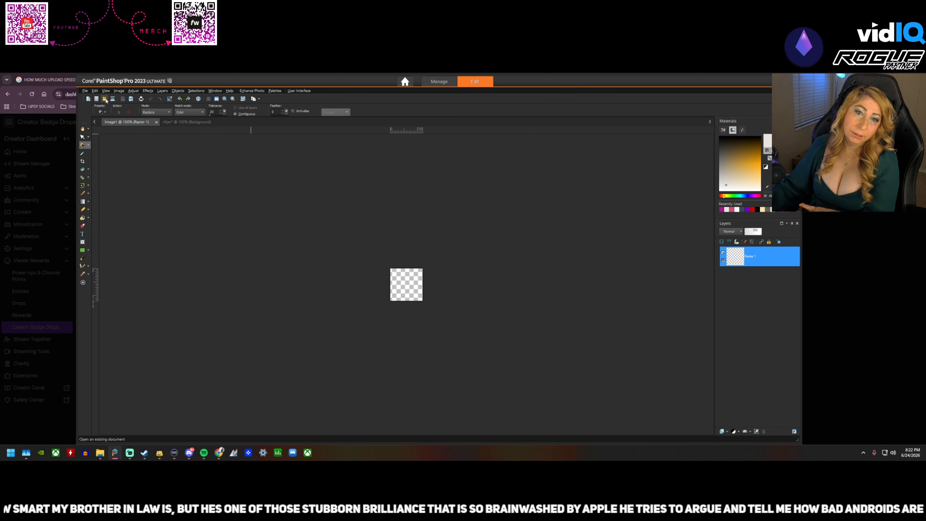
click(95, 91)
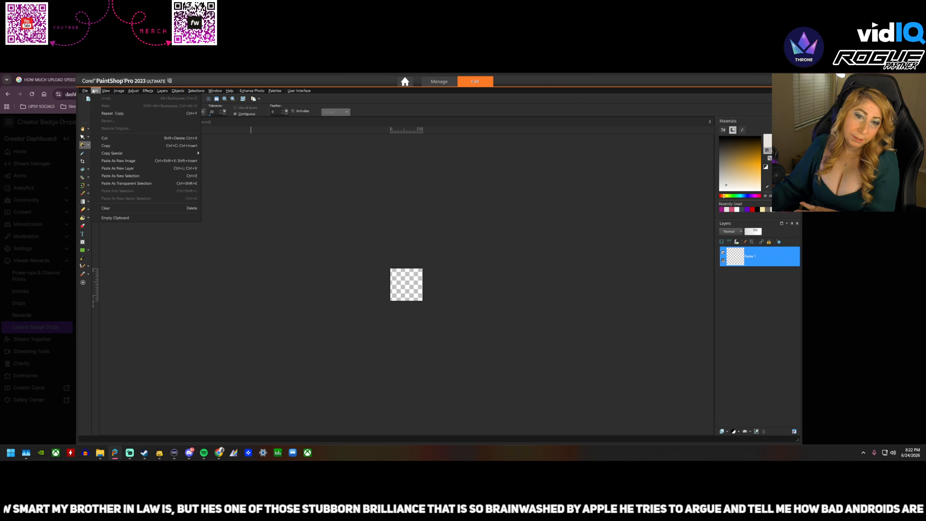
click(143, 169)
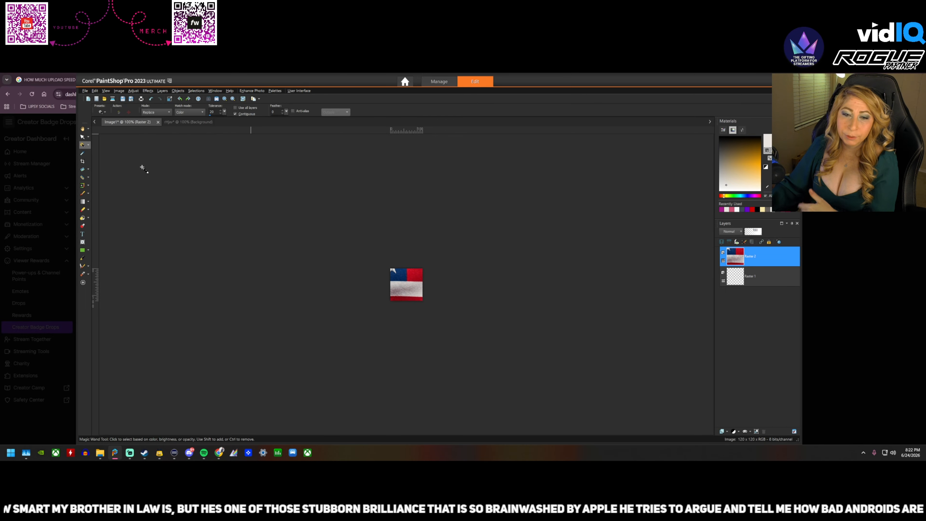
Scale the pasted flag layer down to about 13.6% with the Pick tool and position it over the small canvas
click(83, 137)
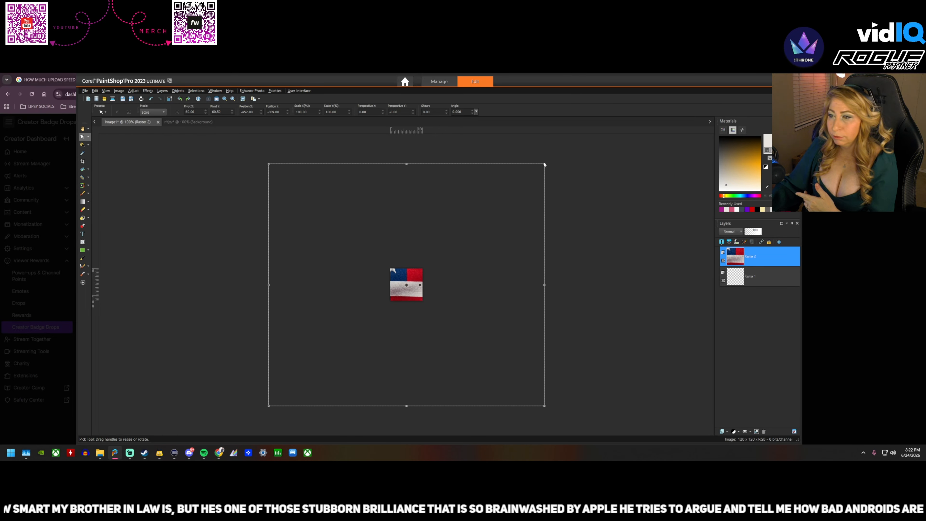
drag(544, 163, 425, 266)
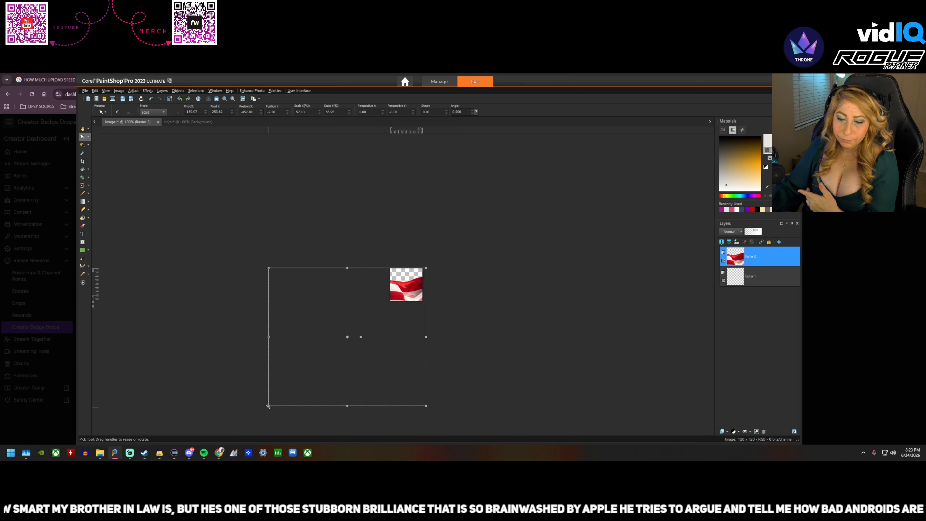
drag(267, 406, 388, 301)
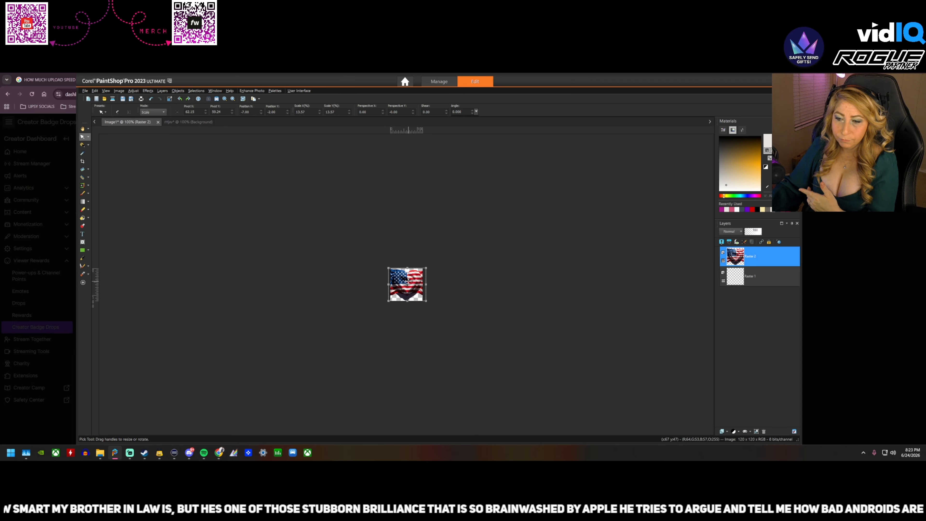
drag(407, 280, 409, 282)
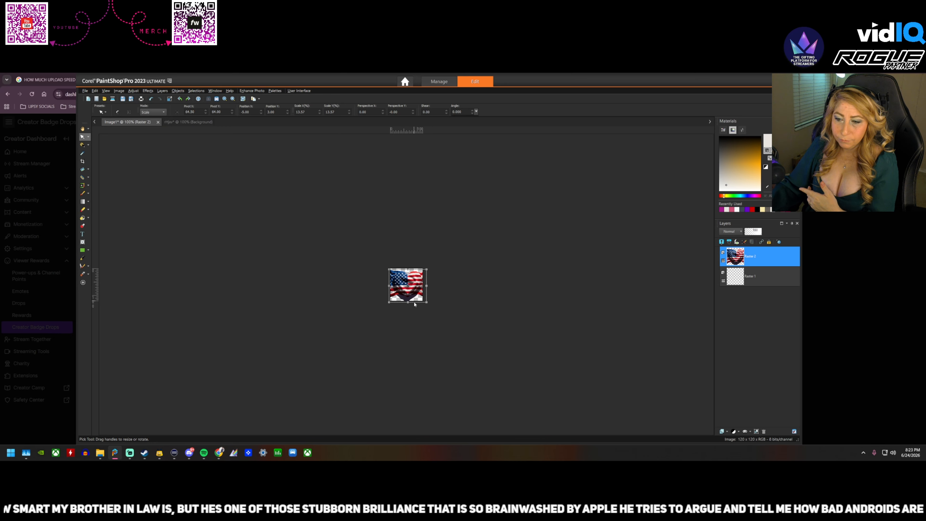
scroll(409, 282, up, 5)
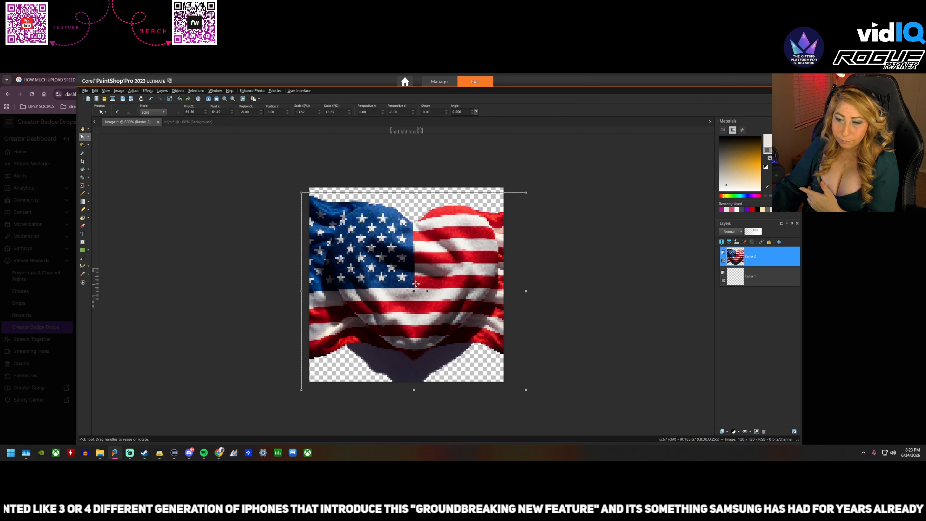
drag(415, 287, 412, 291)
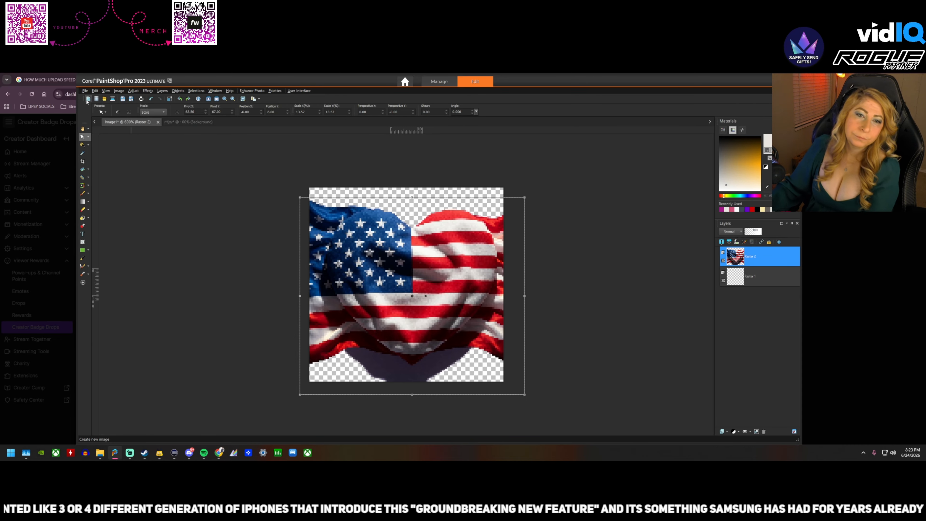
Create another blank 120 × 120 pixel image at 150 pixels per inch with a transparent background
click(85, 90)
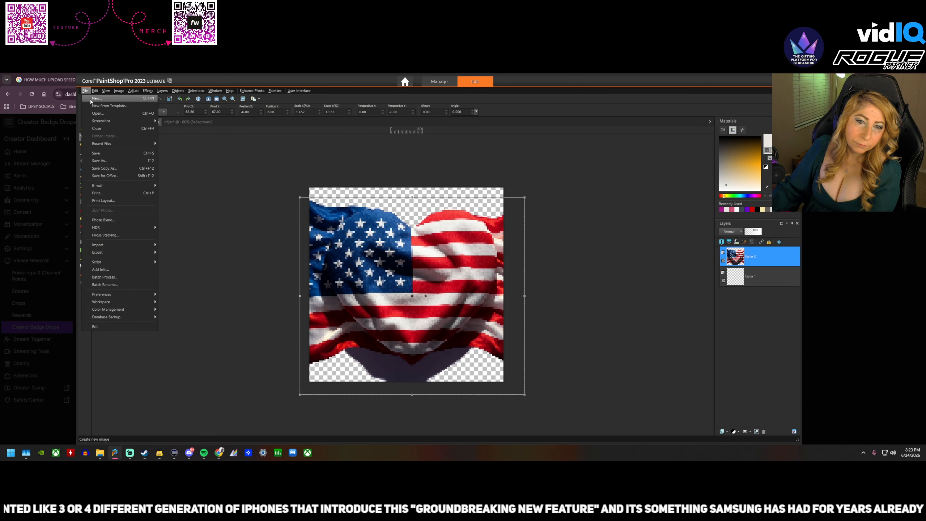
click(96, 98)
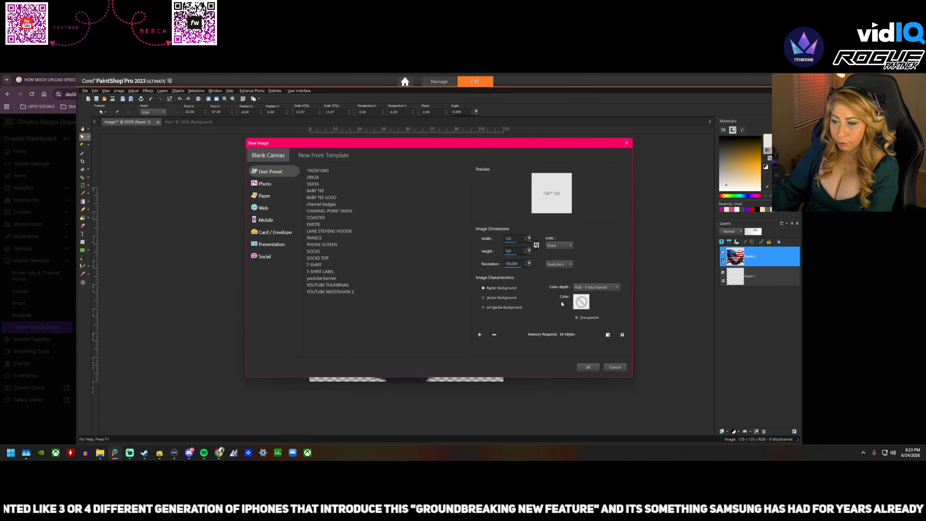
click(588, 366)
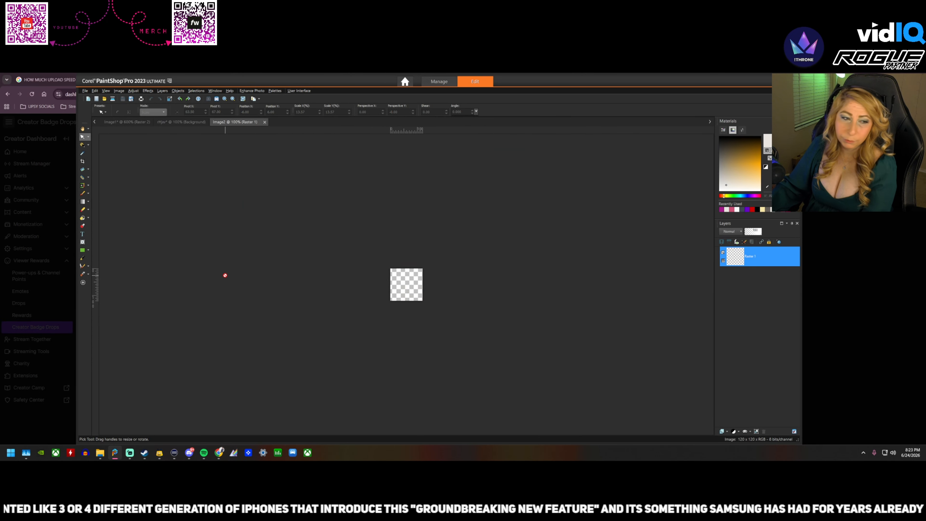
click(94, 91)
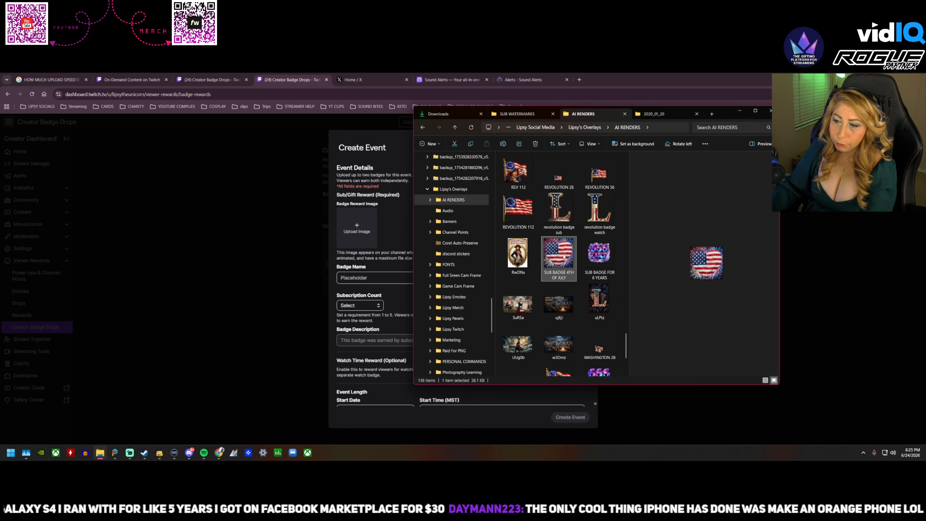
Try to upload SUB BADGE 4TH OF JULY from the AI RENDERS folder as the badge reward image and check its file size
drag(563, 256, 357, 230)
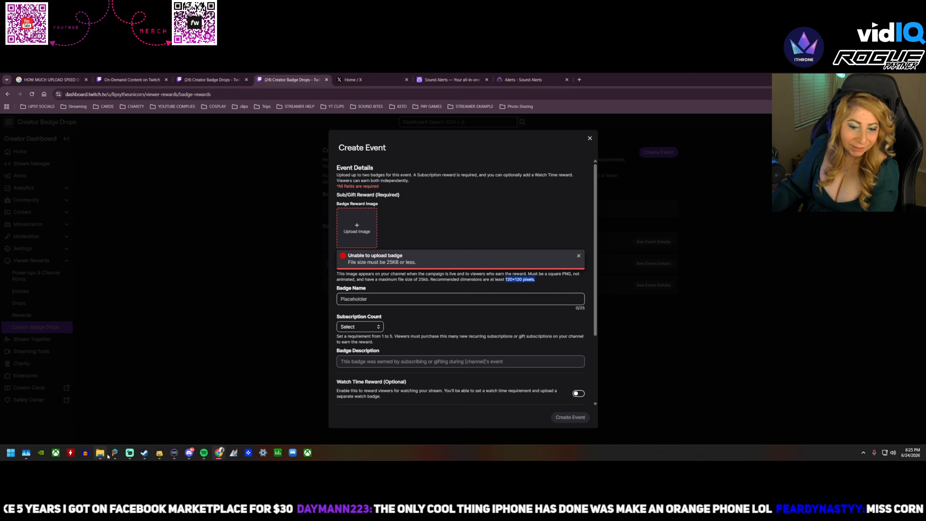
click(99, 418)
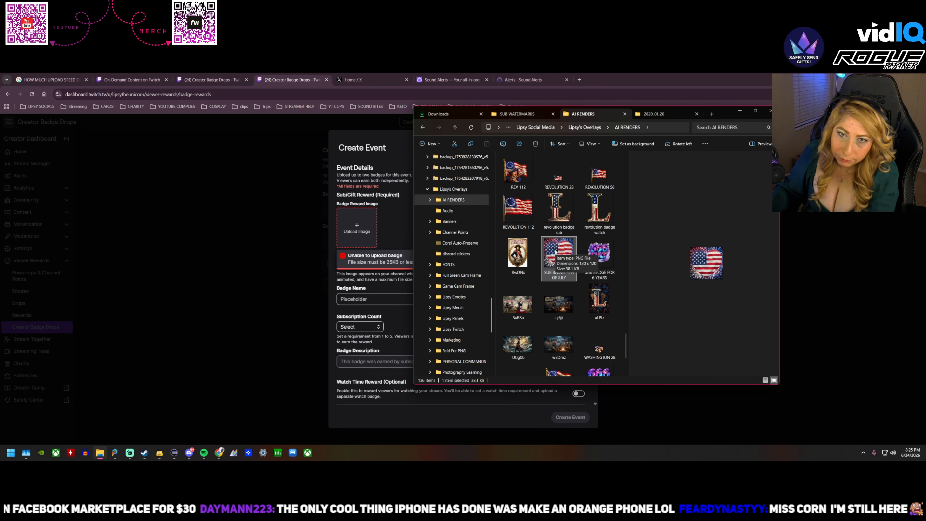
Switch to PaintShop Pro and bring up the SUB BADGE 4TH OF JULY image, followed by the iZI2D source image
click(739, 115)
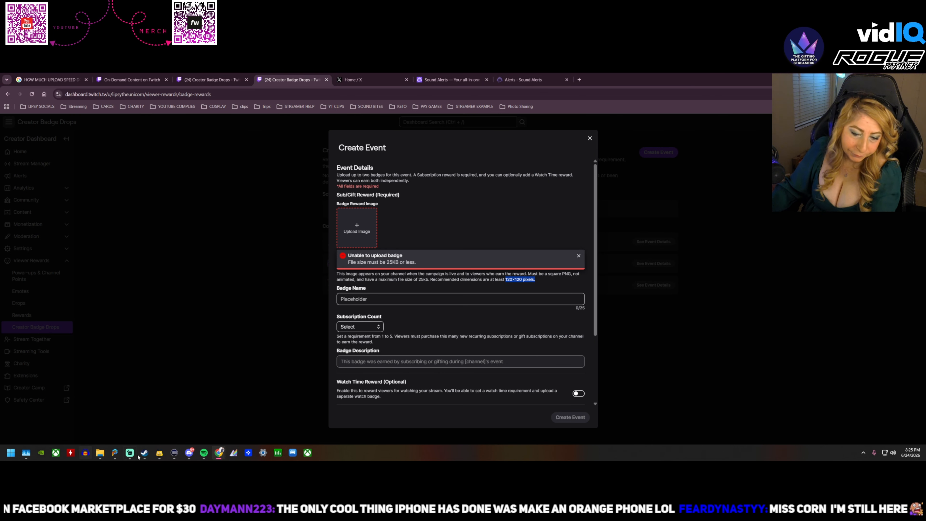
mouse_move(117, 457)
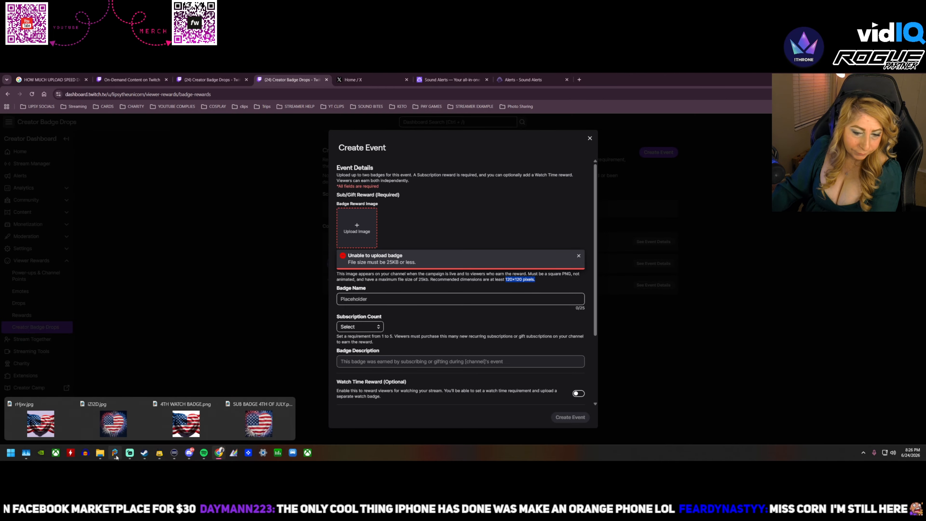
click(267, 430)
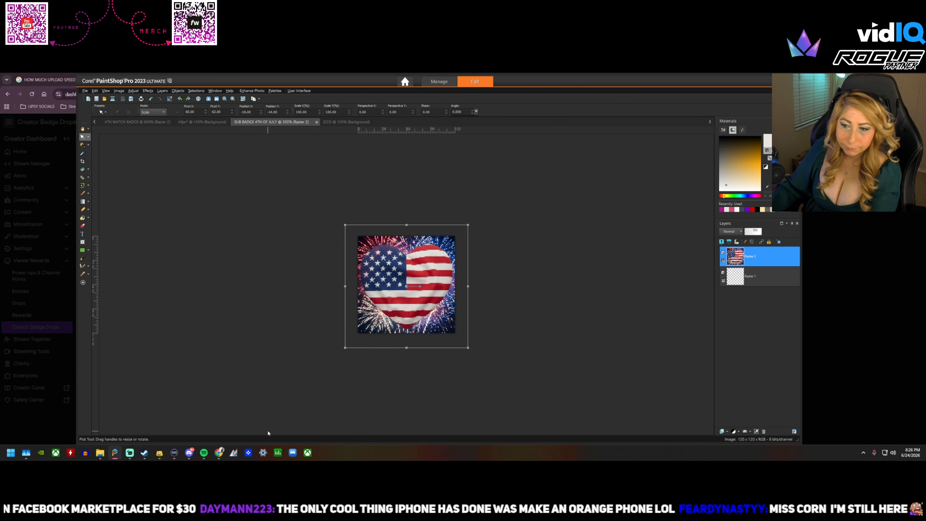
click(346, 122)
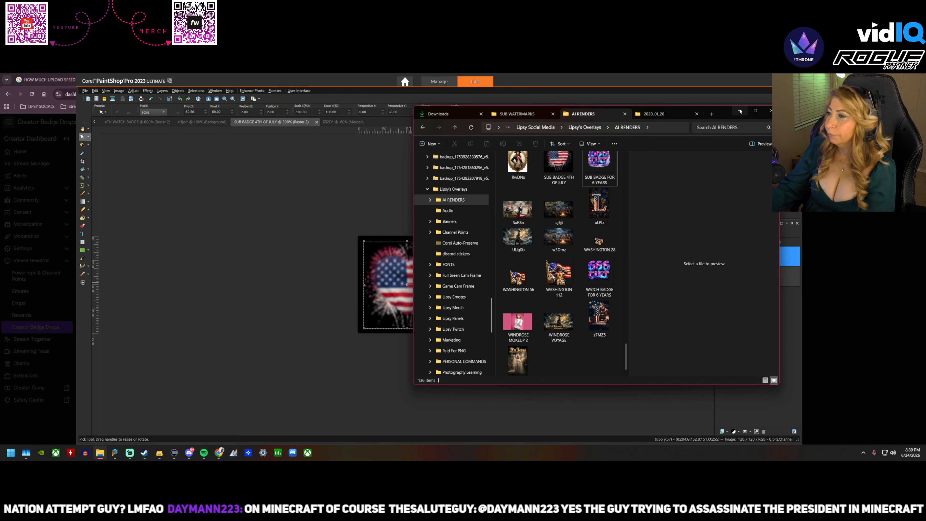
Return to Twitch's Creator Badge Drops page and replace the failed event form with a fresh Create Event form
click(740, 111)
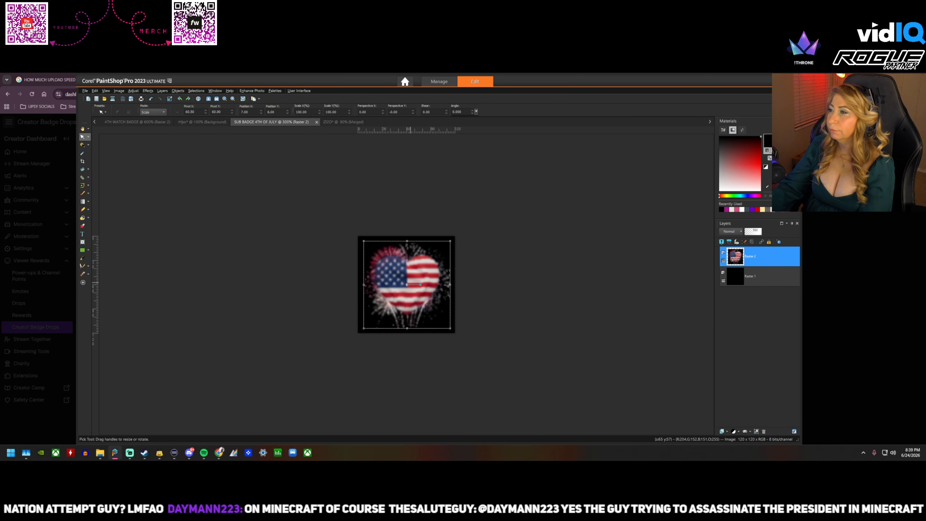
click(219, 452)
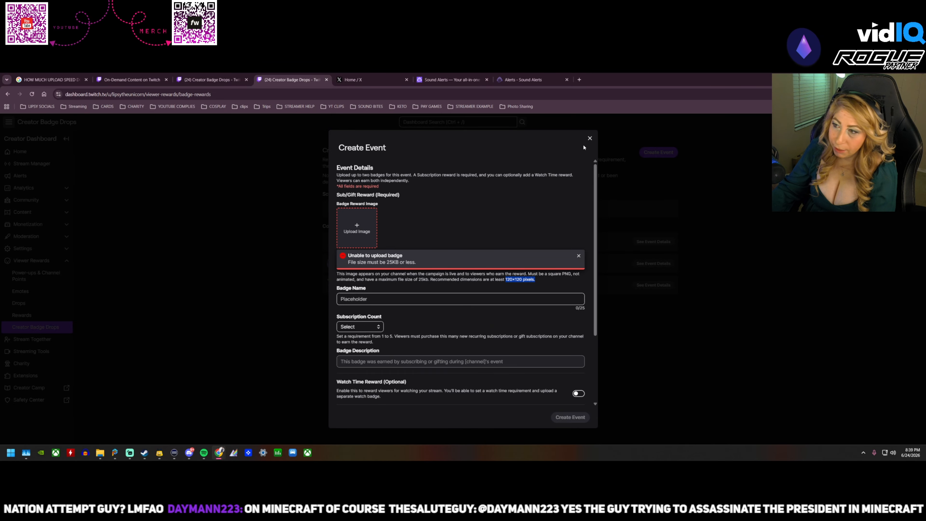
click(589, 138)
click(658, 153)
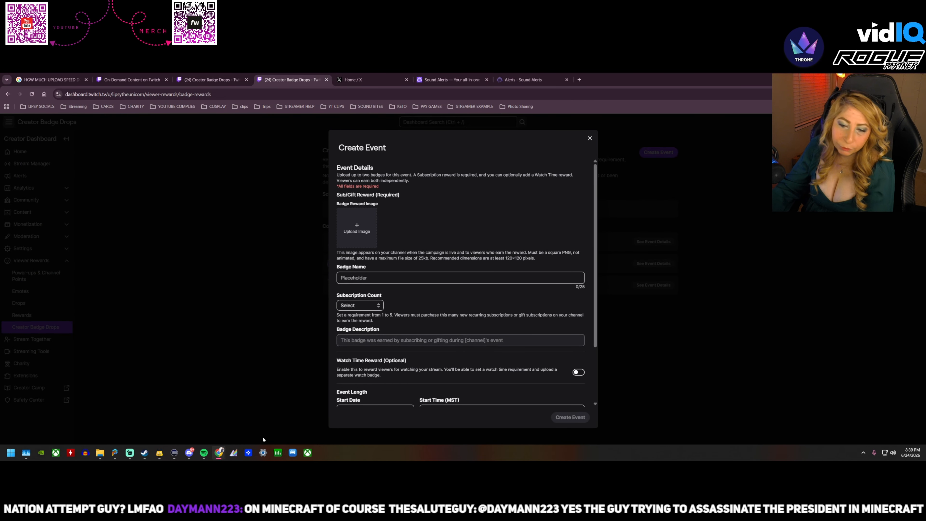
Upload SUB BADGE 4TH OF JULY from the AI RENDERS folder as the sub/gift badge reward image
mouse_move(101, 456)
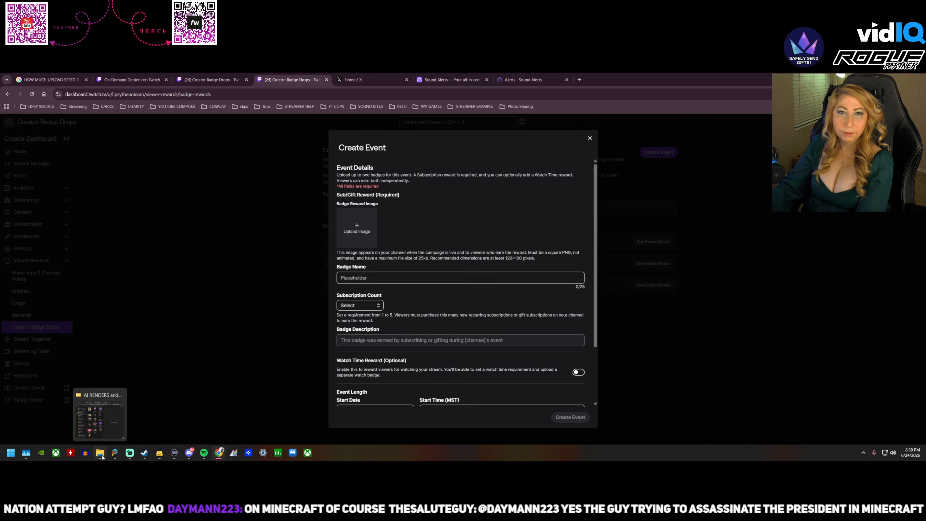
click(100, 454)
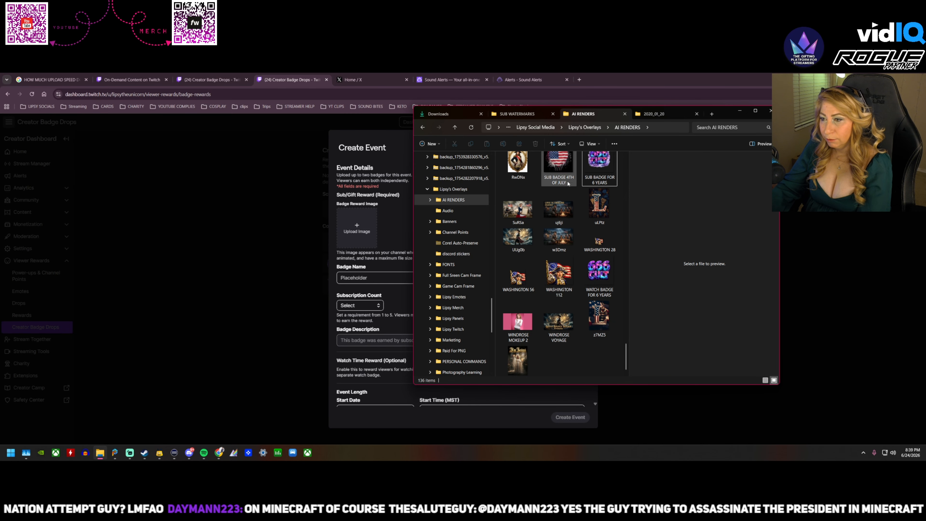
drag(558, 170, 363, 236)
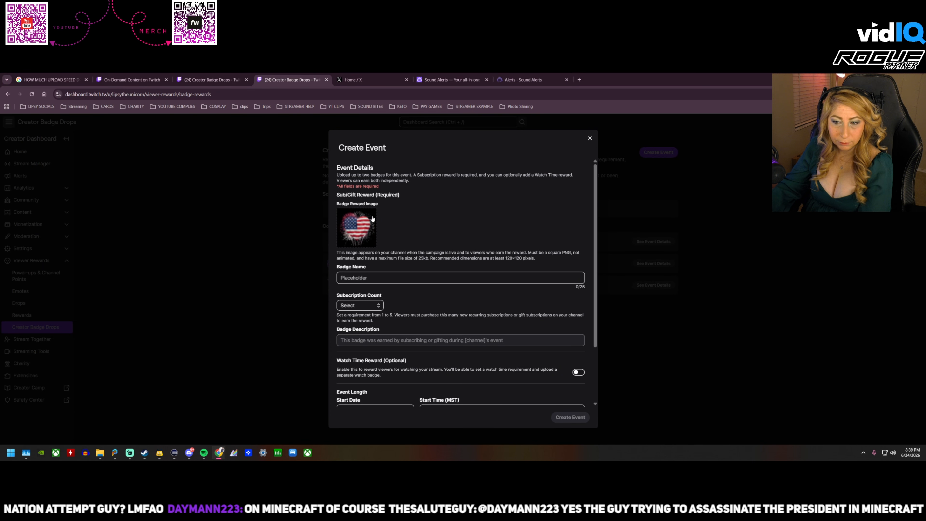
Name the sub/gift badge SUB 4HT OF JULY and set its subscription count to 5 subscriptions
click(438, 277)
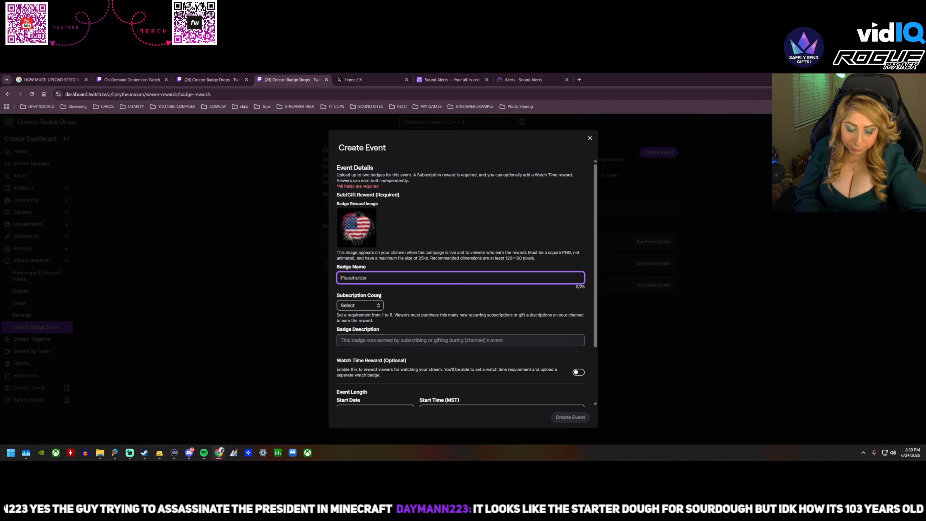
text(4HT OF )
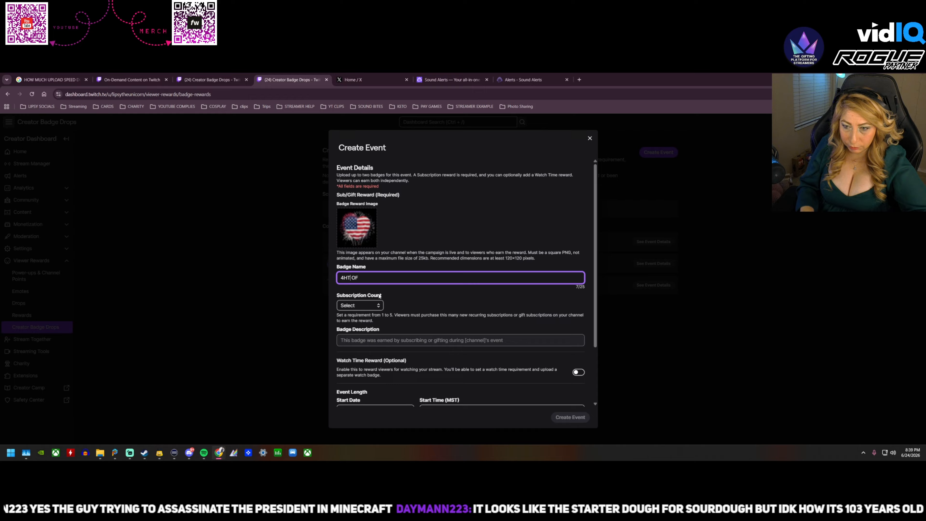
text(SUB)
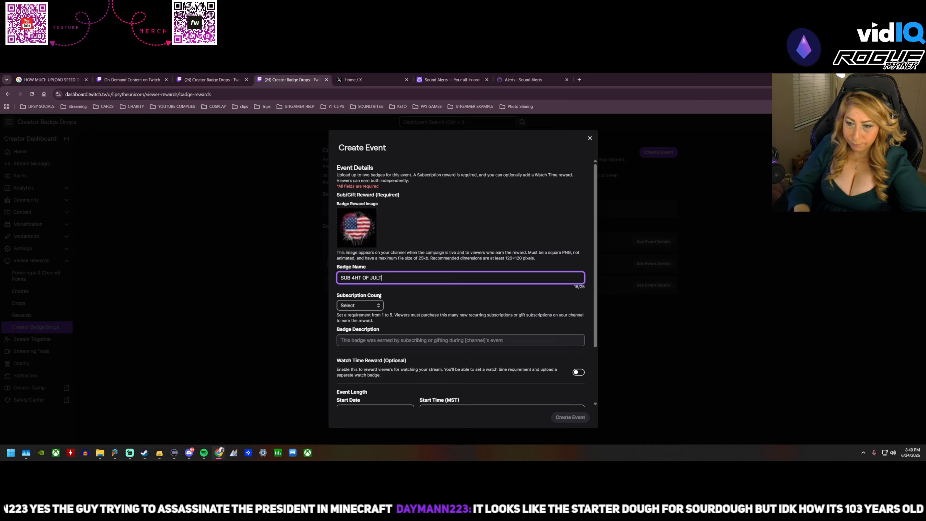
text(Y)
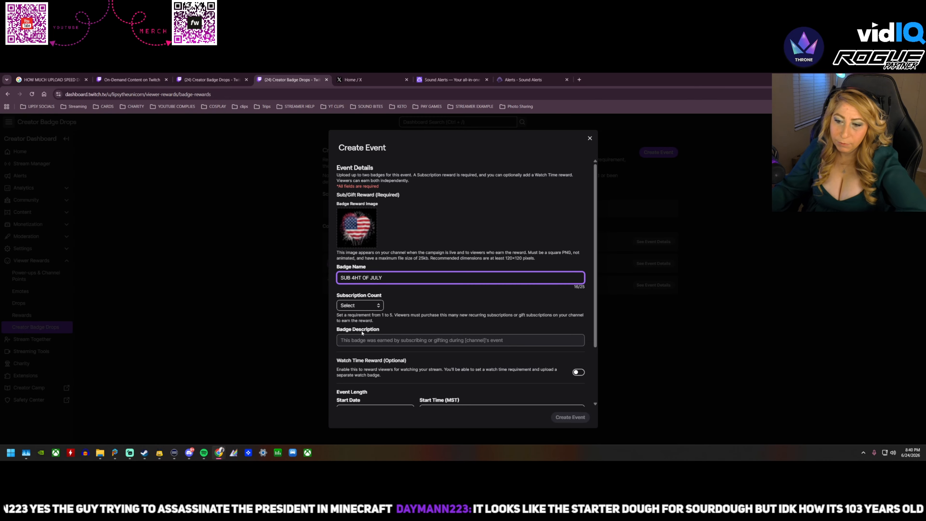
scroll(370, 280, down, 1)
click(365, 272)
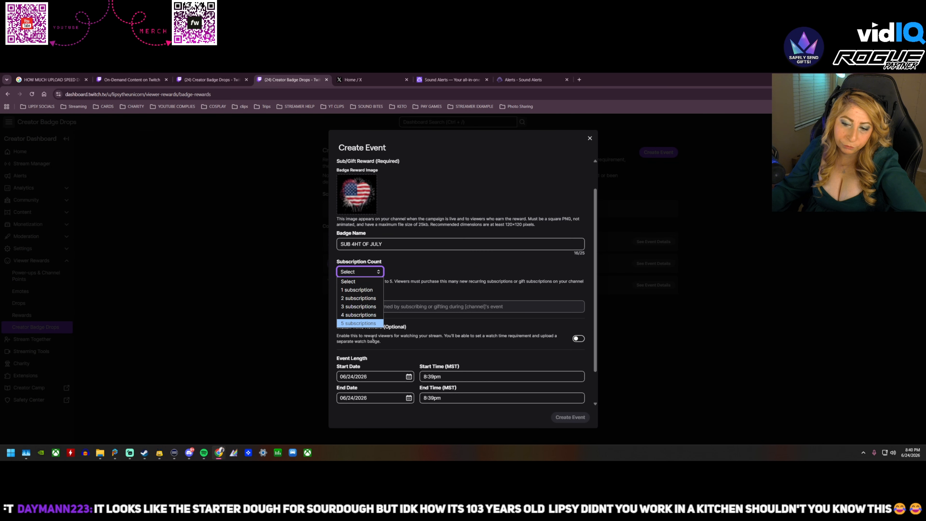
click(373, 324)
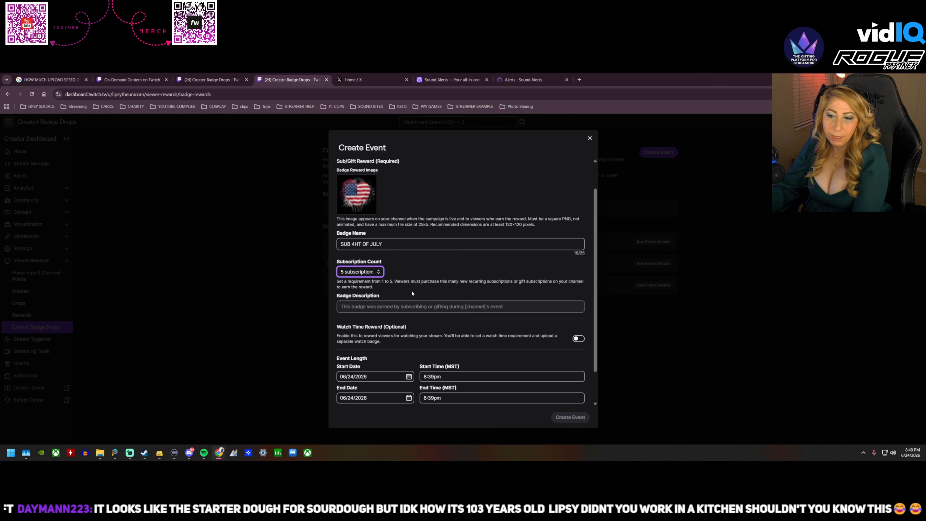
Enable the watch time reward and upload the American flag image from the AI RENDERS folder as its badge
scroll(445, 261, down, 1)
click(579, 300)
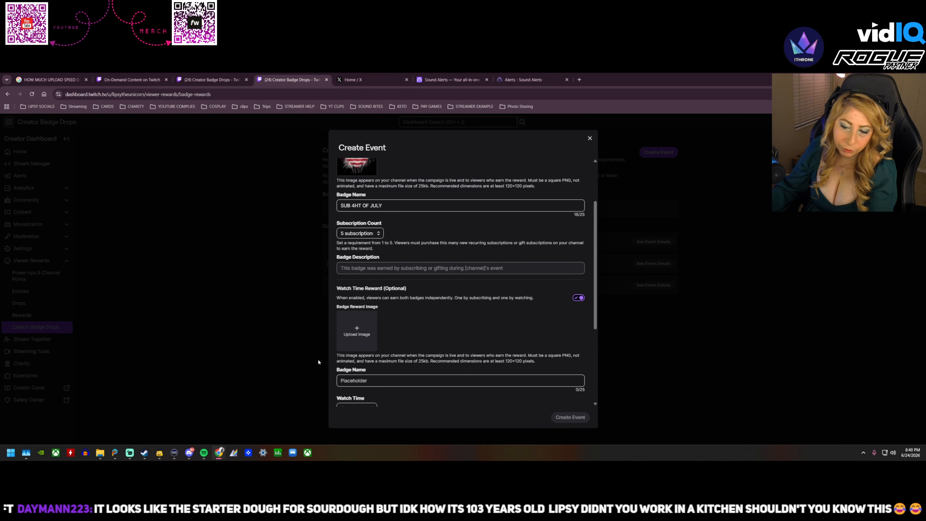
click(371, 331)
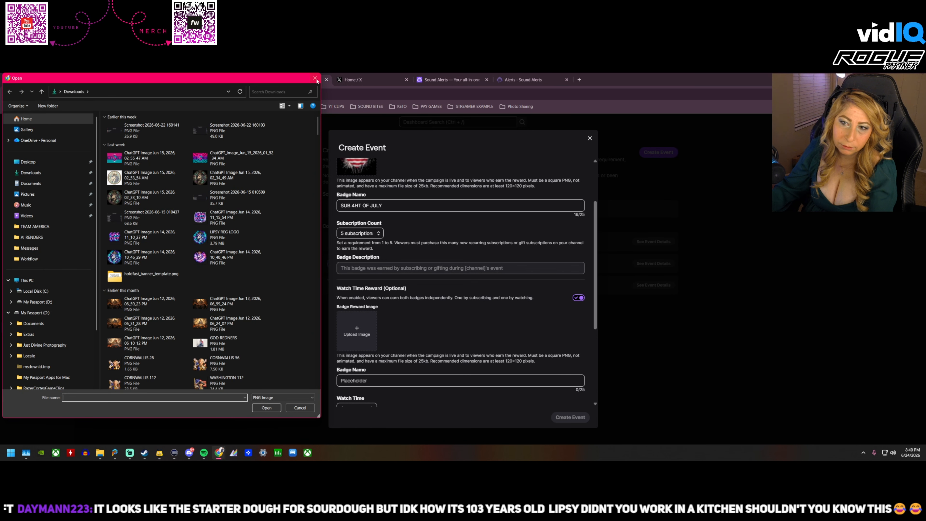
click(316, 79)
click(99, 454)
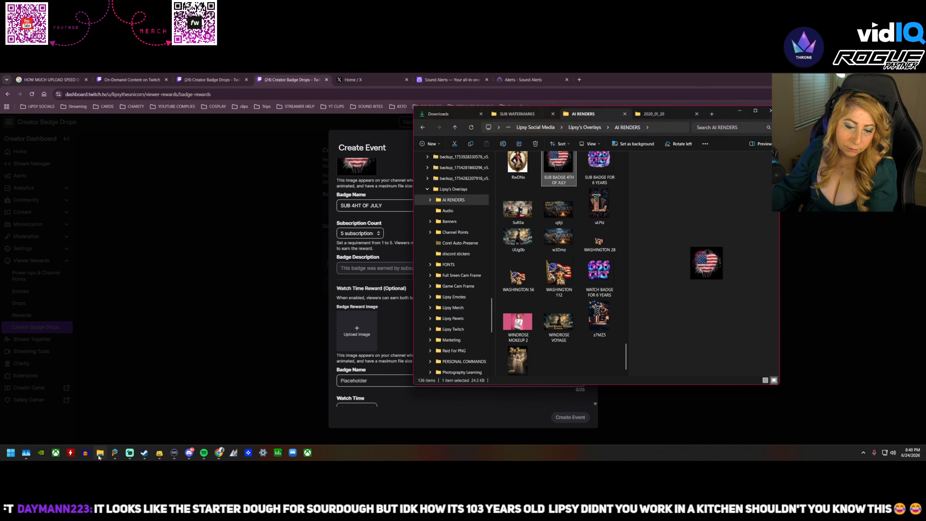
scroll(598, 233, up, 15)
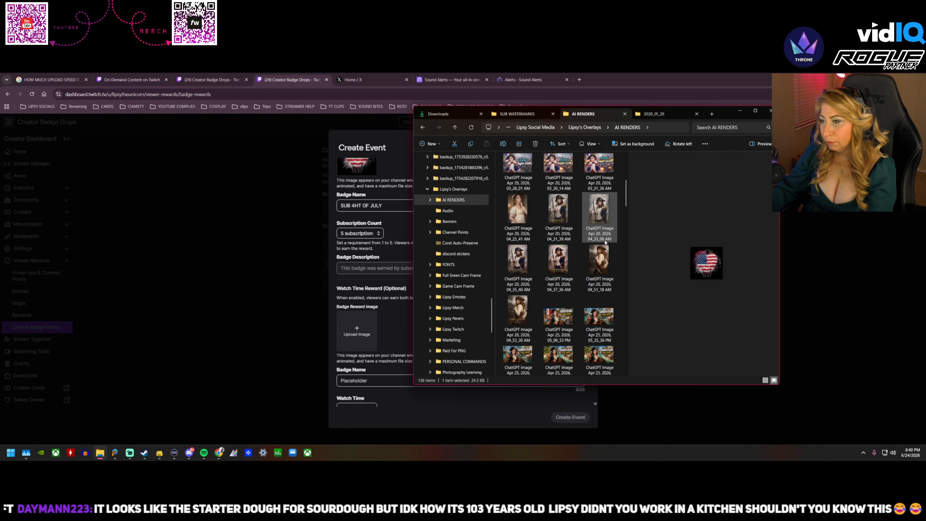
drag(599, 172, 377, 346)
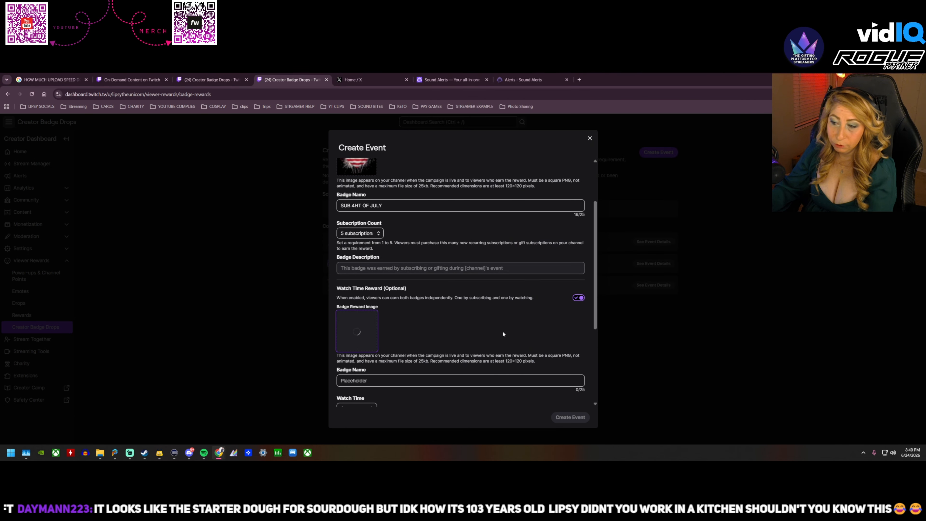
Name the watch time badge WATCH 4TH OF JULY and set its required watch time to 5 hours
scroll(503, 334, down, 3)
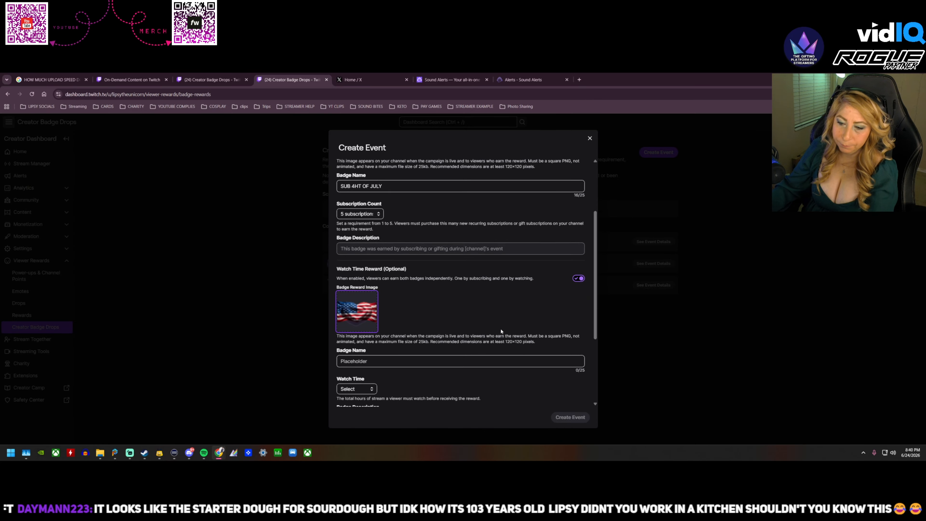
click(370, 281)
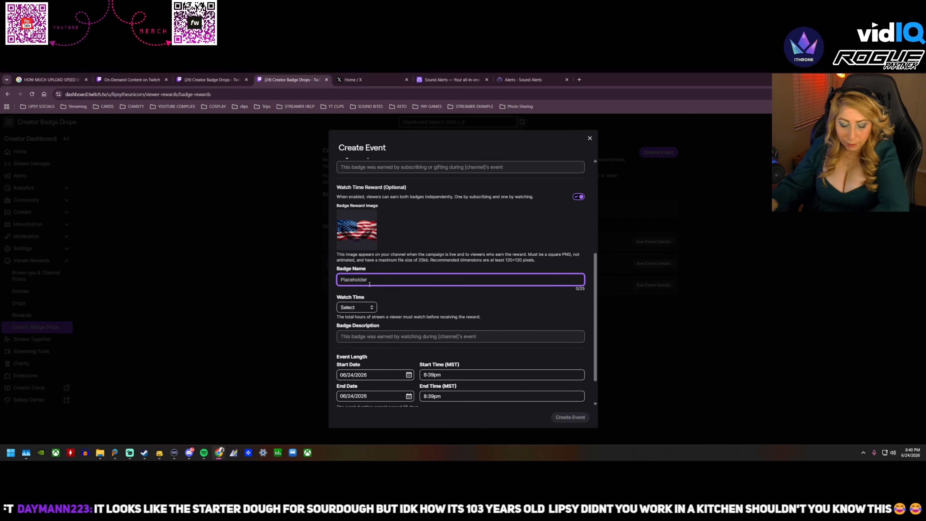
text(WATCH )
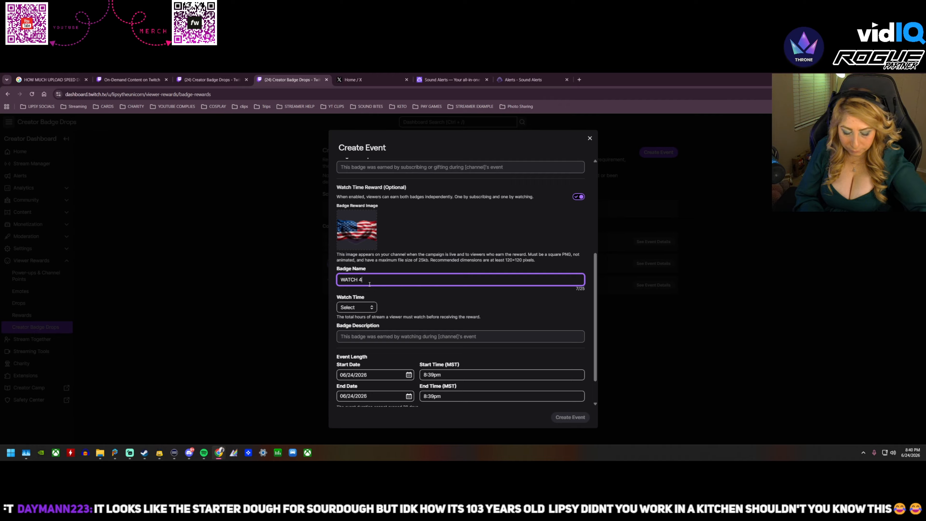
text(4TH OF JULY)
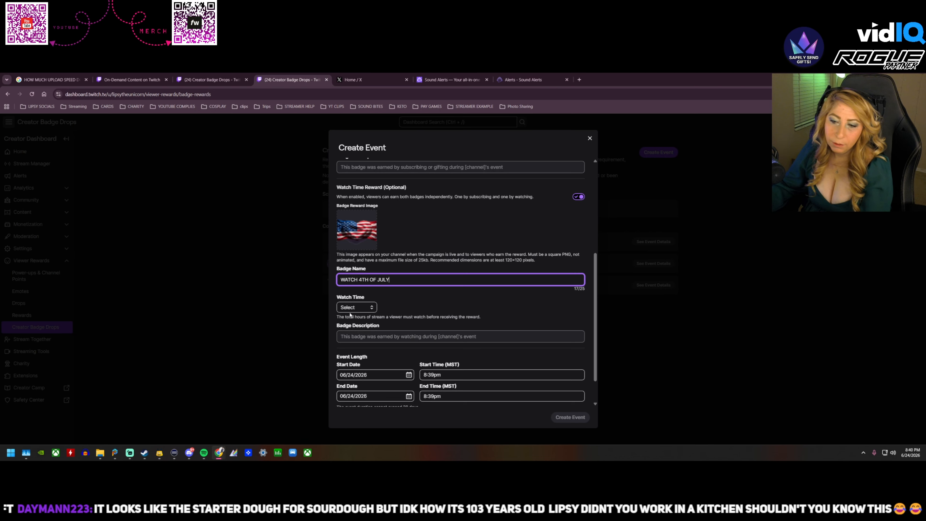
click(355, 307)
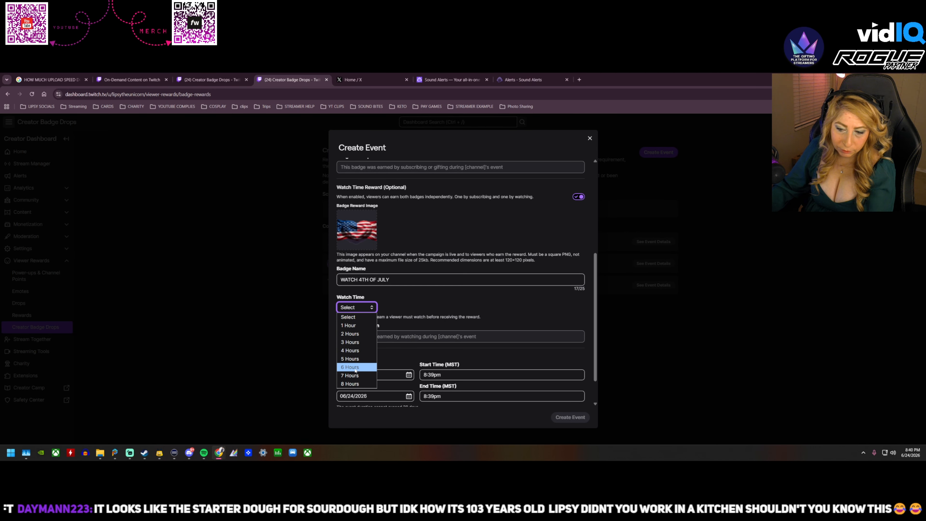
click(350, 359)
click(481, 281)
Check the July 2026 dates in the system calendar to plan the event length
scroll(532, 288, down, 1)
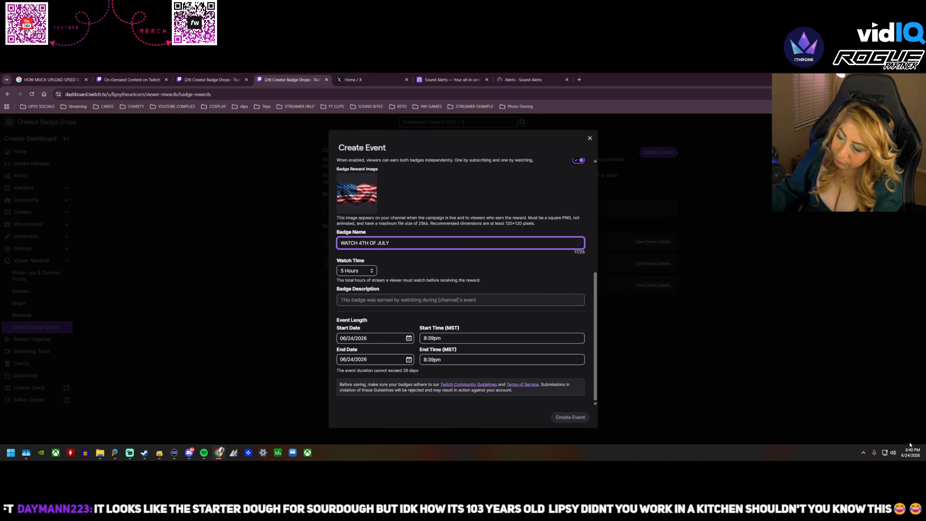
click(910, 452)
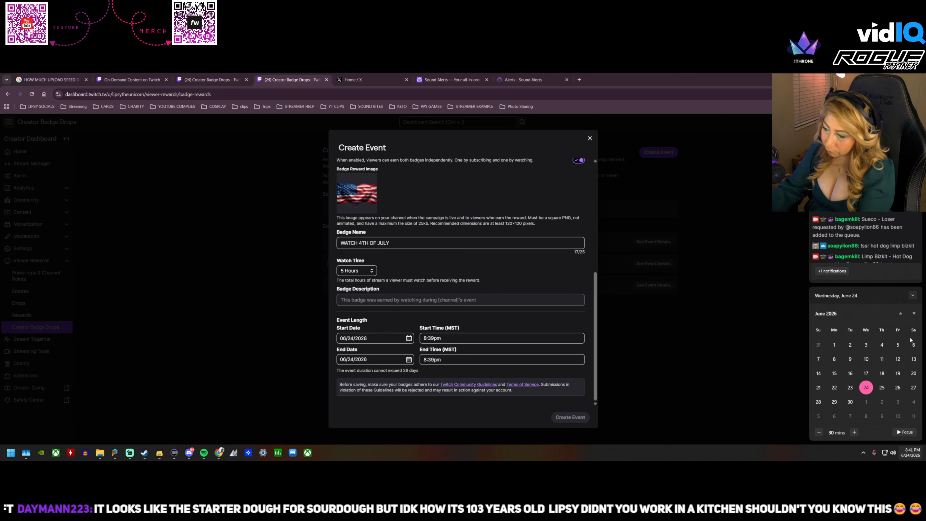
click(913, 313)
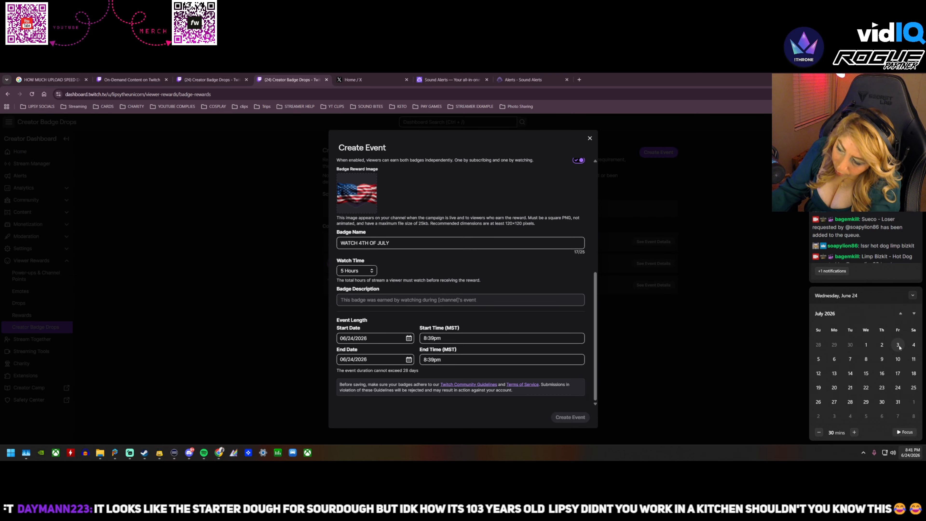
Set the event's start date to 06/26/2026 and its start time to 12:00am
click(408, 338)
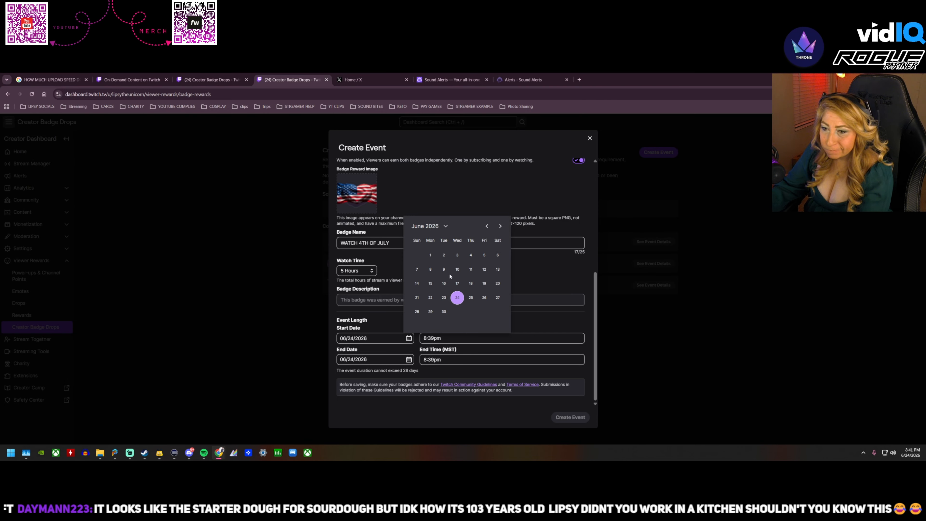
click(484, 298)
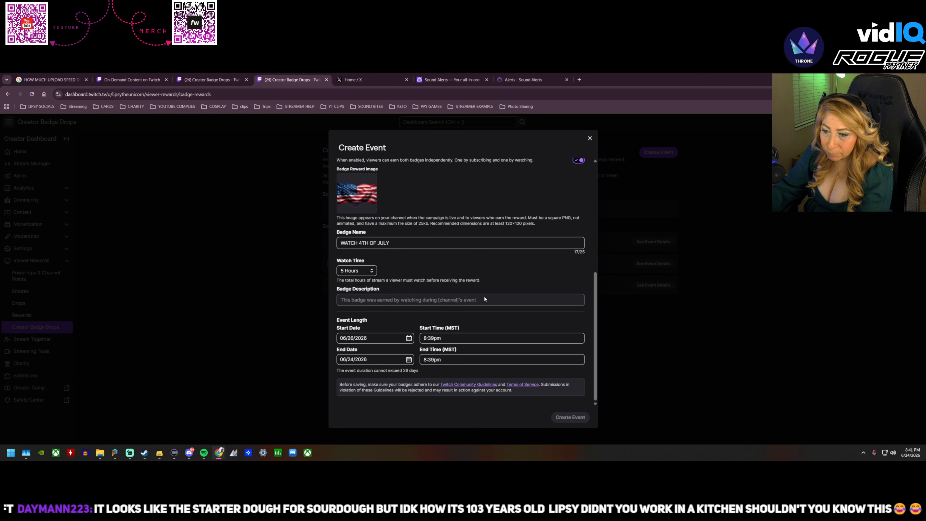
click(457, 338)
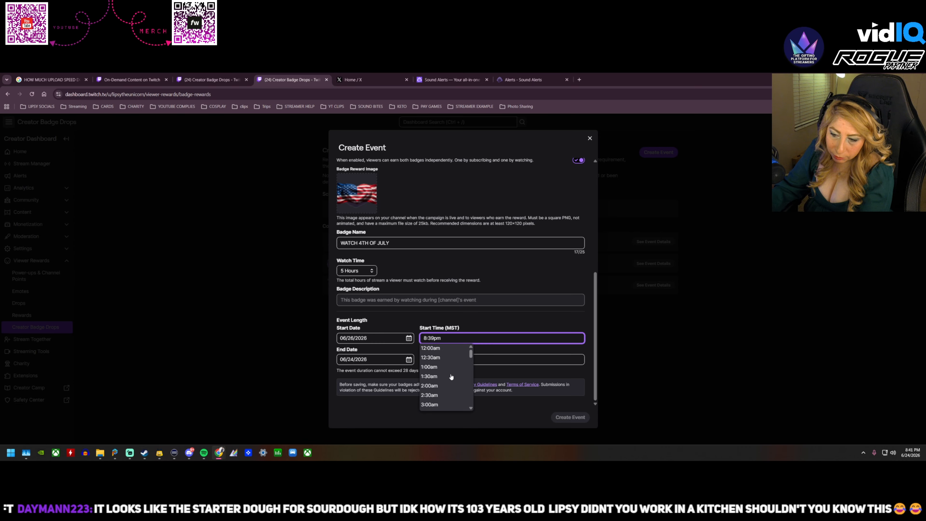
click(441, 350)
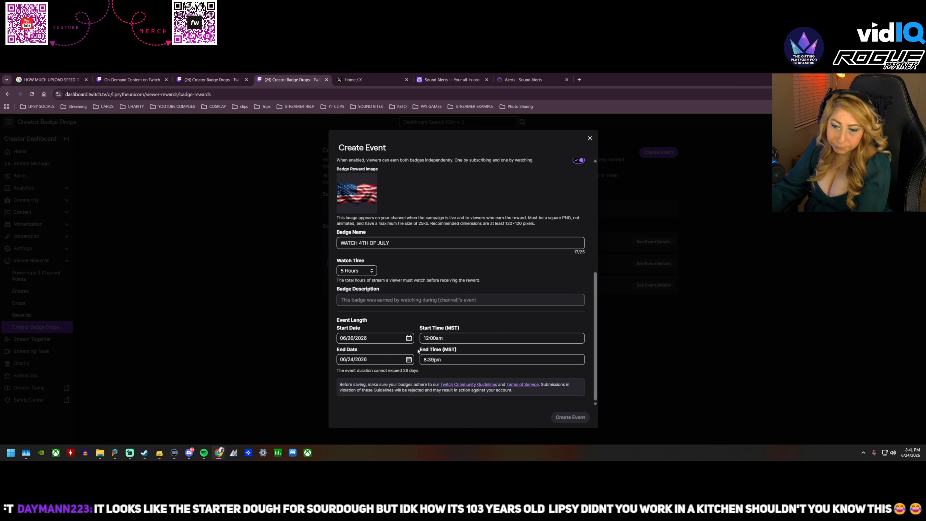
Change the event's start date to 07/03/2026
click(409, 360)
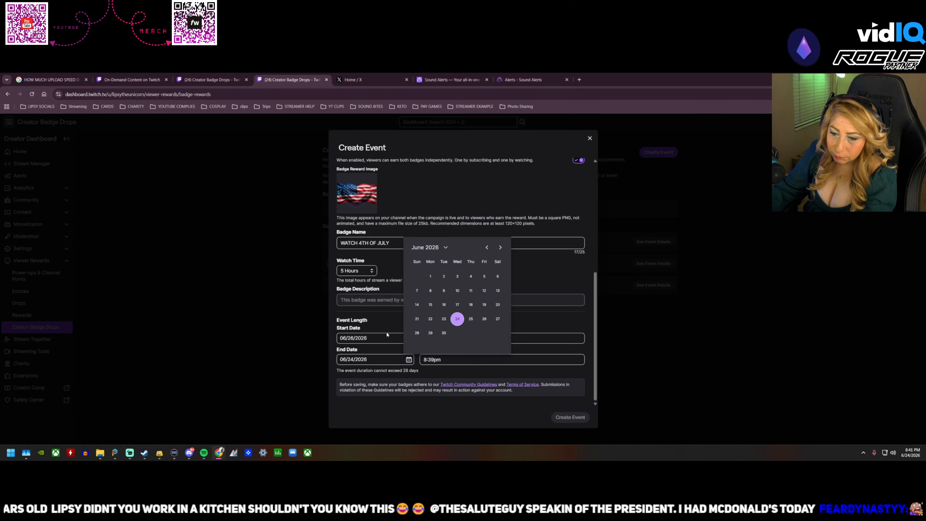
click(384, 340)
click(385, 340)
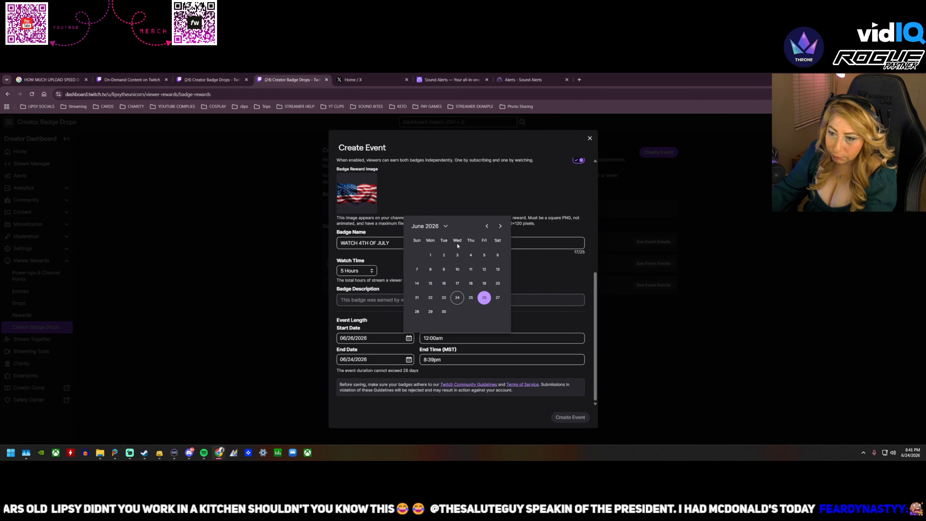
click(446, 224)
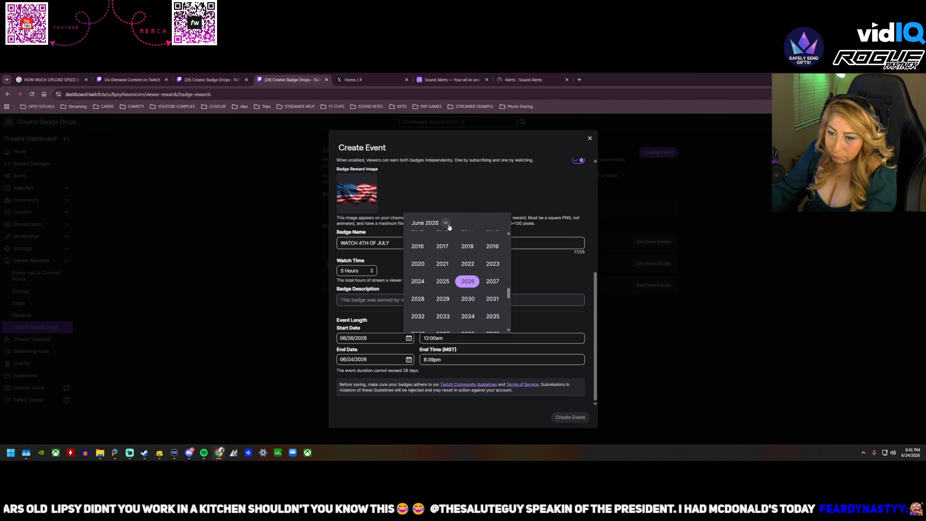
click(449, 226)
click(500, 226)
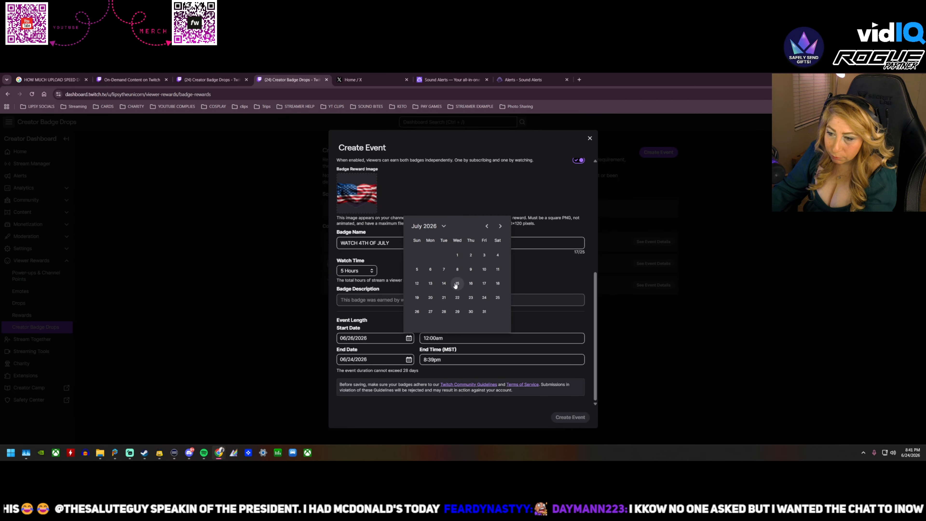
click(485, 256)
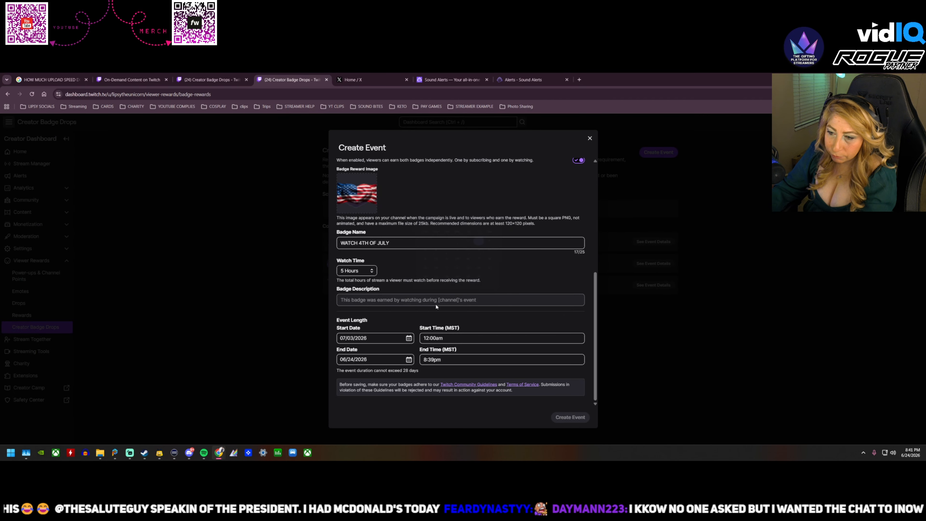
Set the event's end date to 07/06/2026 and its end time to 12:00am
click(409, 360)
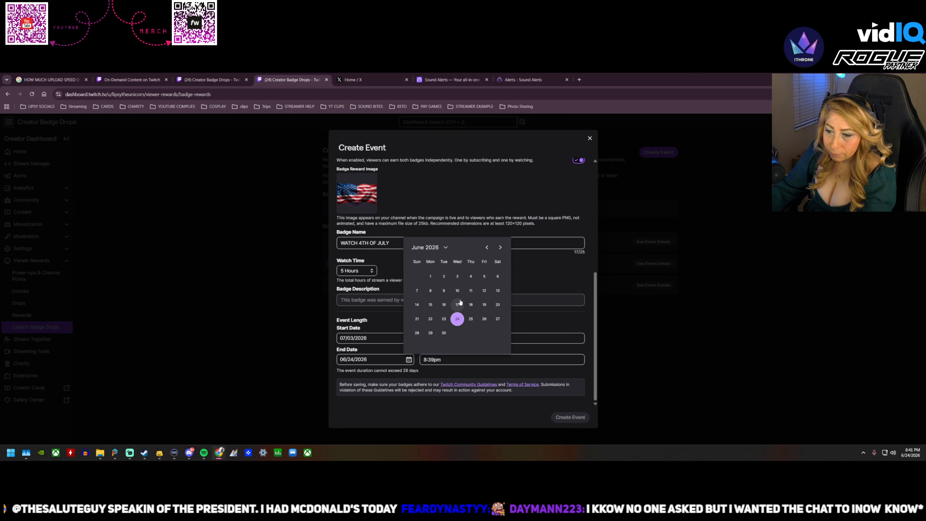
click(500, 247)
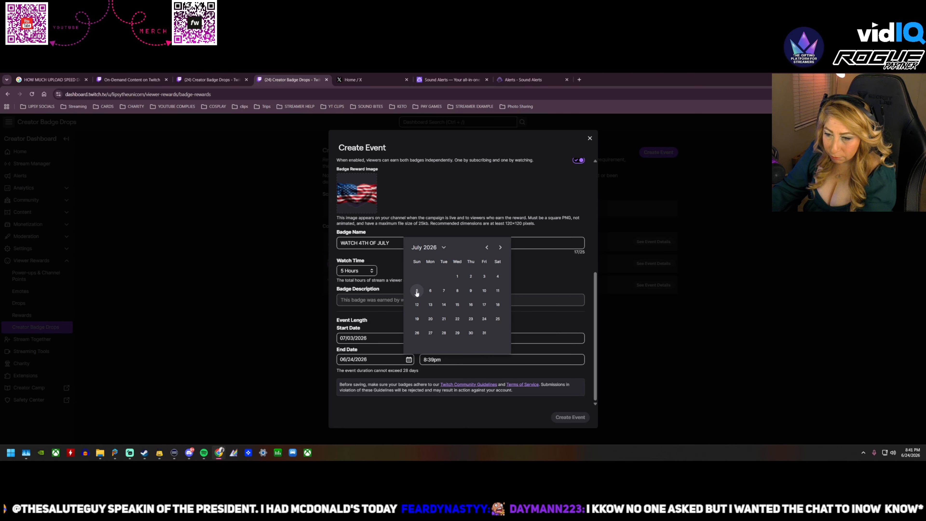
click(430, 290)
click(455, 360)
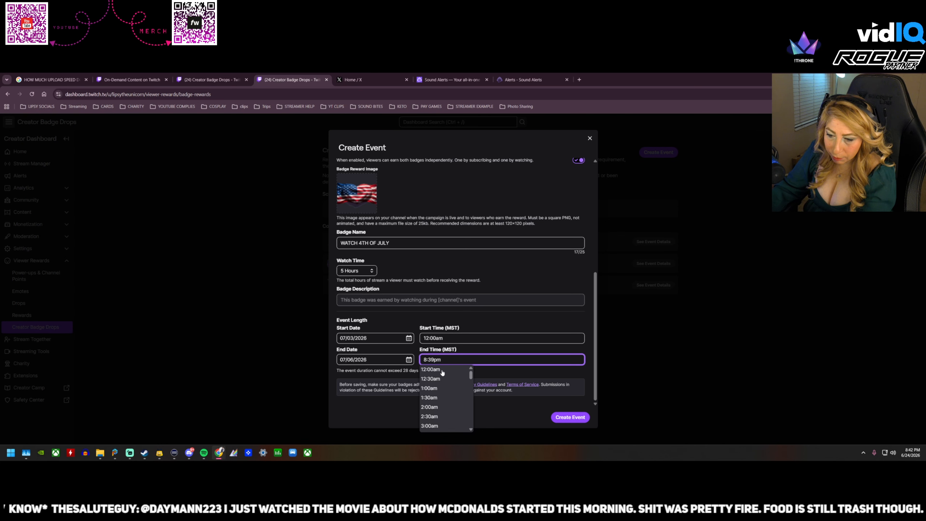
click(445, 370)
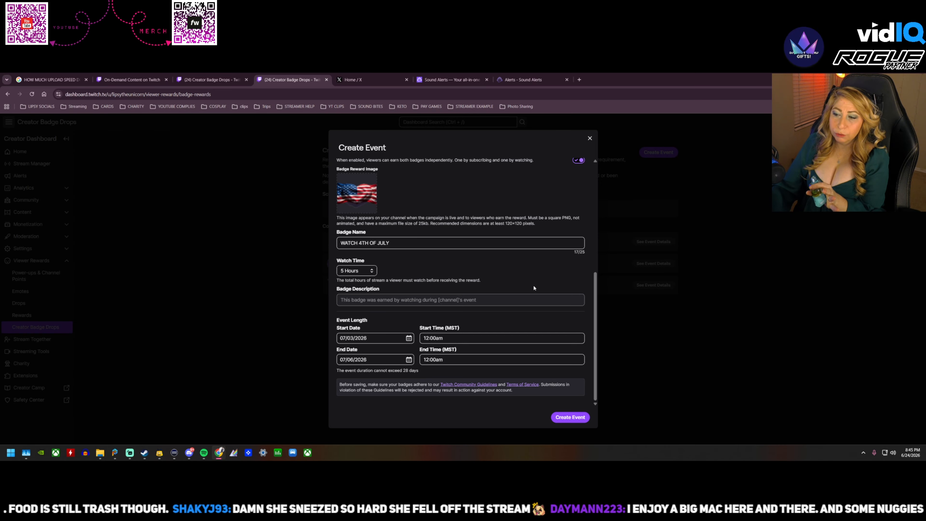
Review both badge rewards in the event form and create the 4th of July event
scroll(499, 185, up, 6)
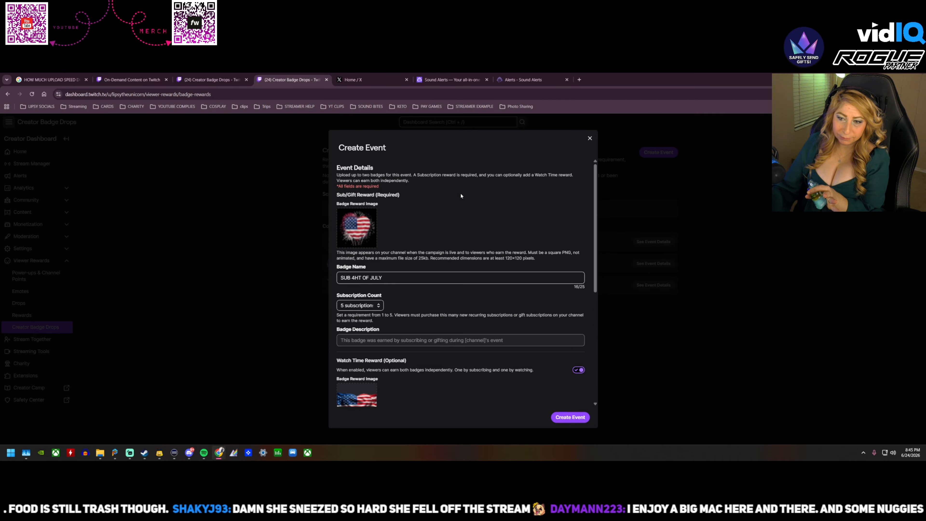
scroll(461, 196, down, 10)
scroll(463, 195, up, 9)
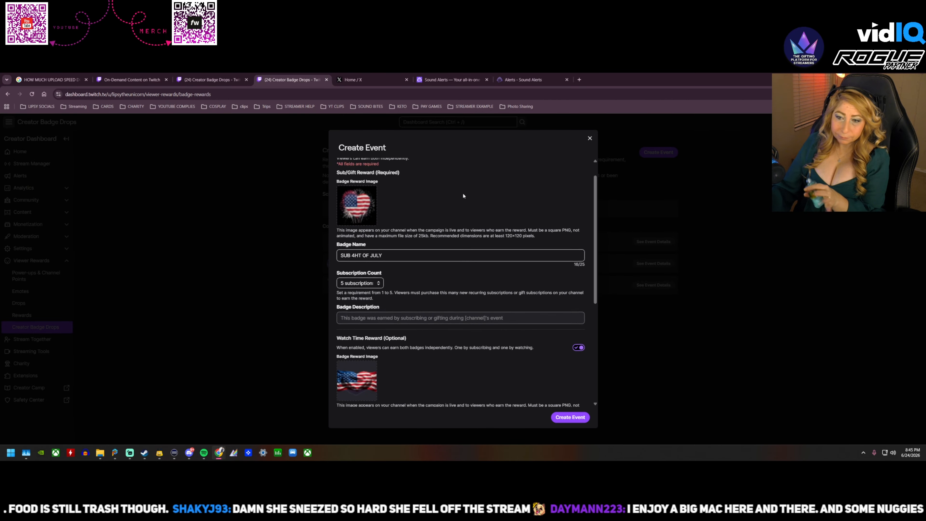
scroll(463, 195, up, 1)
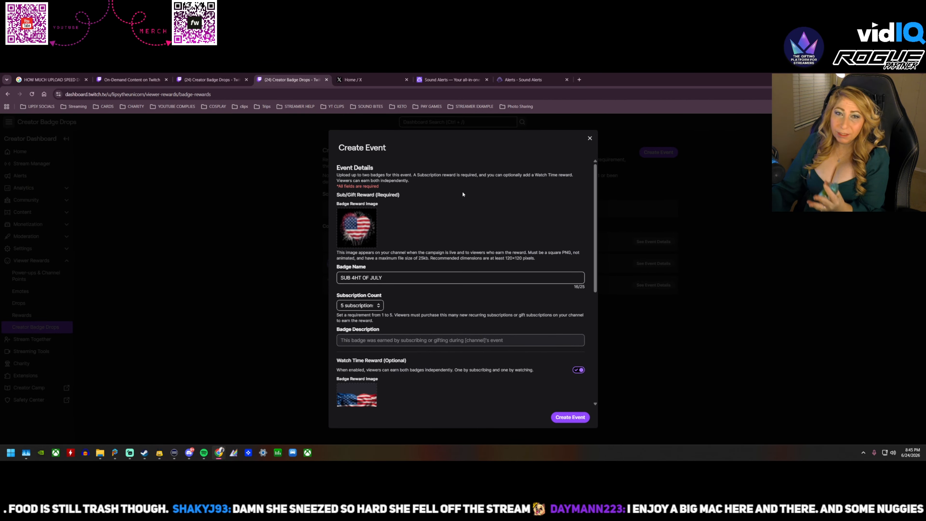
click(563, 418)
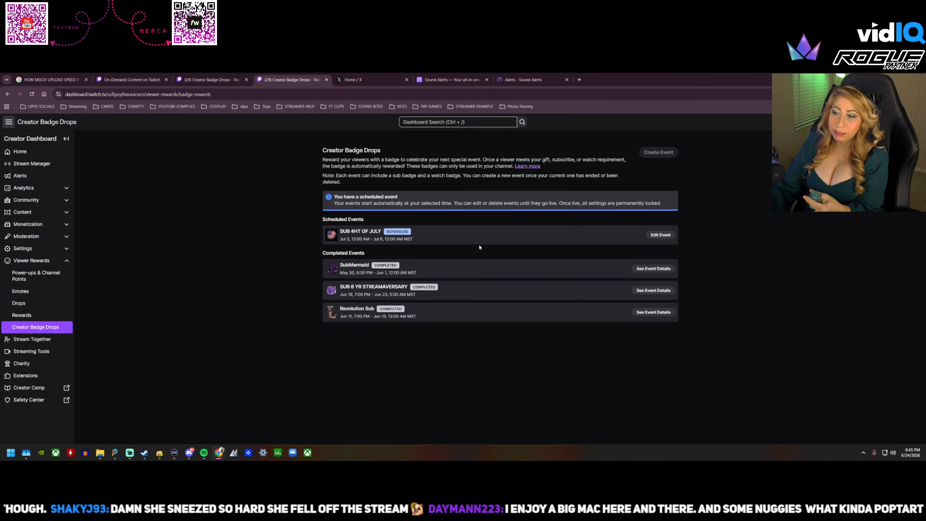
Reopen the scheduled 4th of July event for editing, review its badge and date settings, and save it without alterations
click(660, 235)
scroll(430, 238, down, 6)
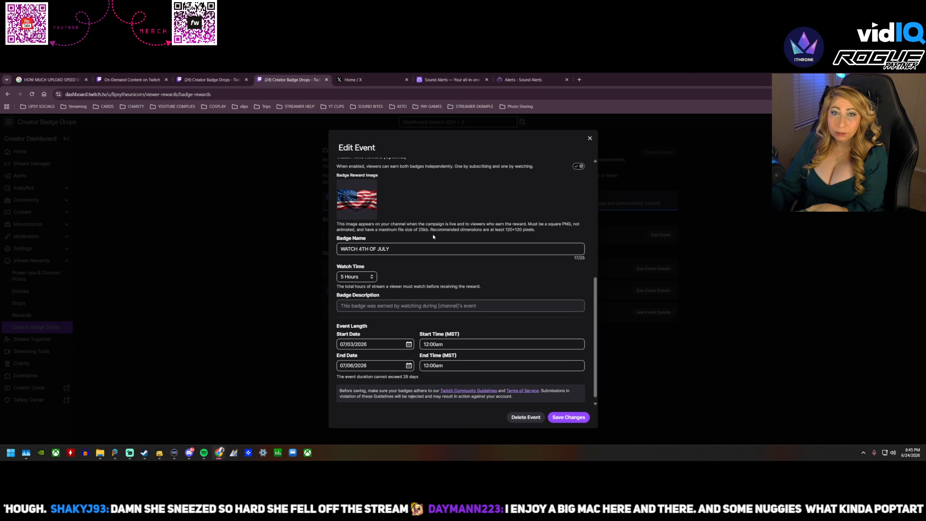
scroll(432, 235, up, 6)
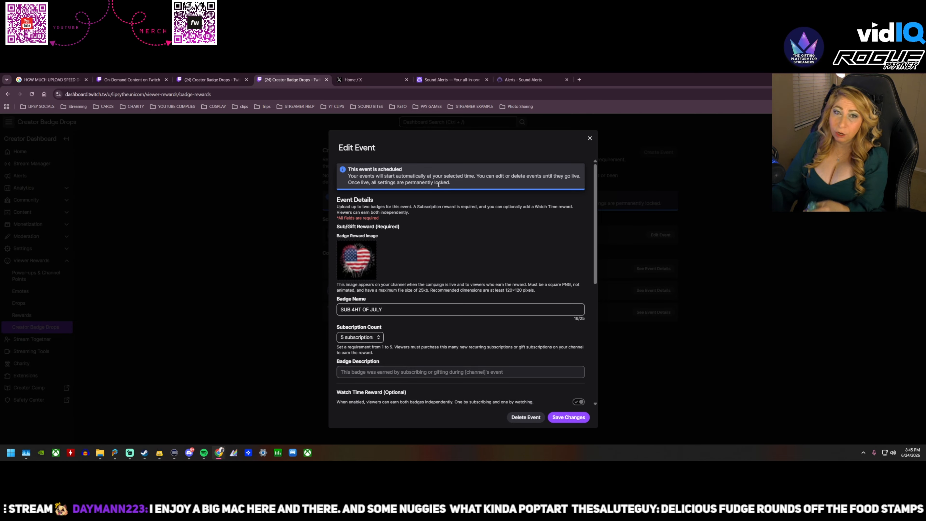
click(570, 416)
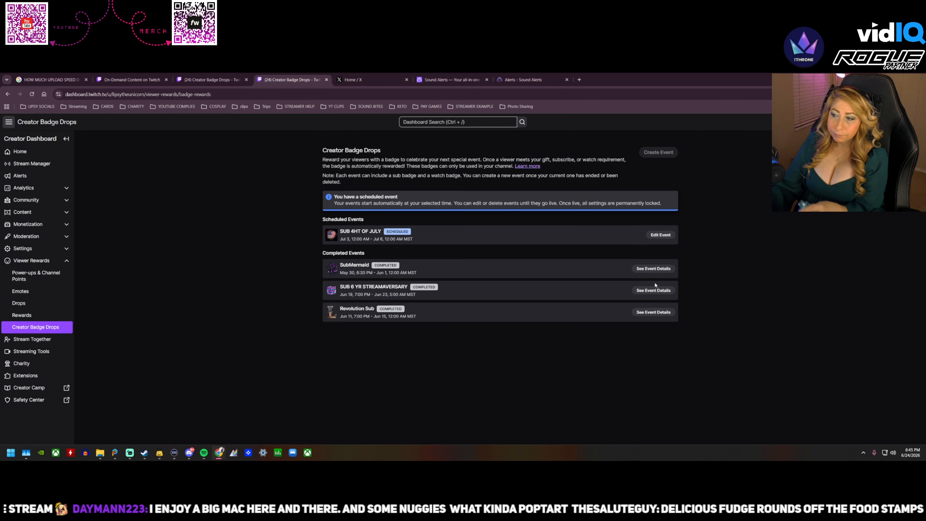